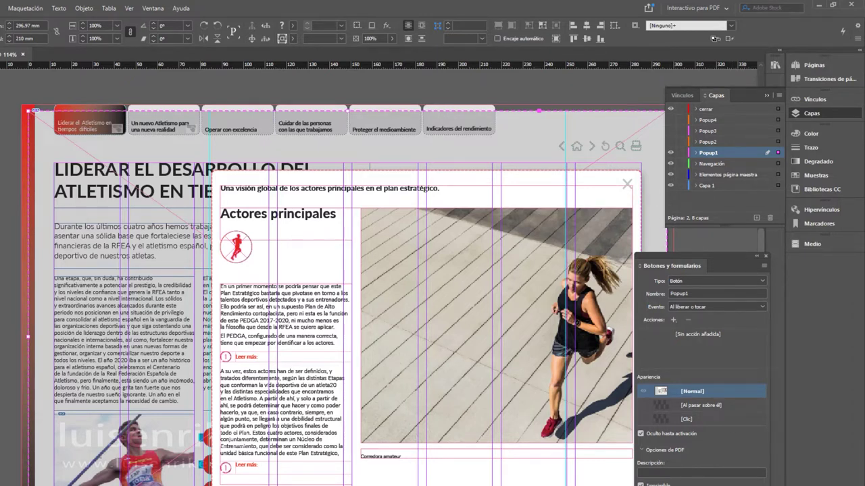
# Step: Hide the Popup1 layer, show Popup2 to check its pop-up group's button settings, and hide Popup2 again
pyautogui.hotkey('ctrl', 'shift', 'a')
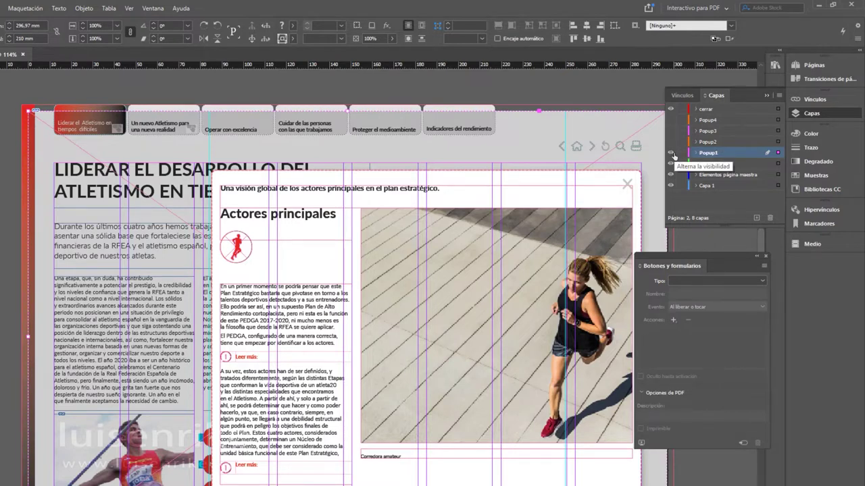
pyautogui.click(670, 153)
pyautogui.click(671, 141)
pyautogui.click(706, 142)
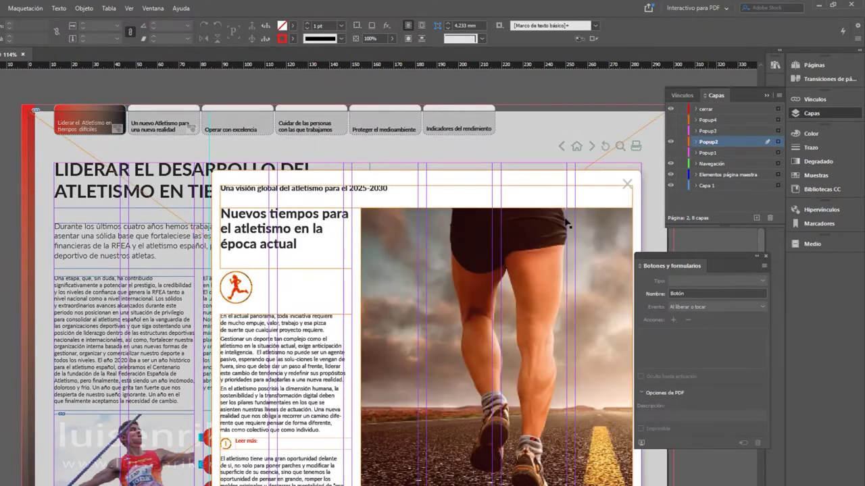
pyautogui.click(555, 226)
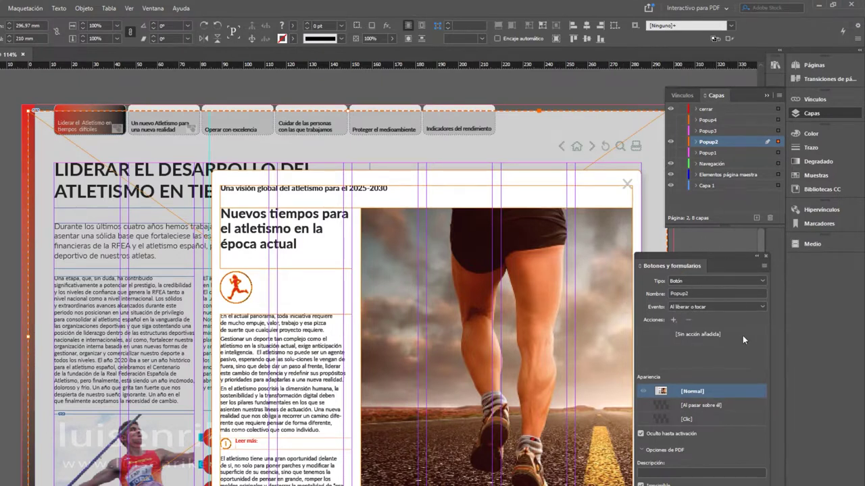
pyautogui.hotkey('ctrl', 'shift', 'a')
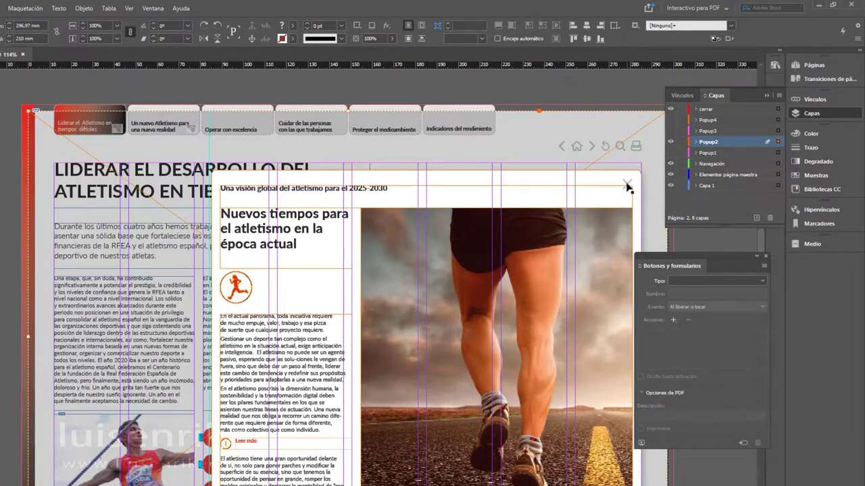
pyautogui.click(671, 141)
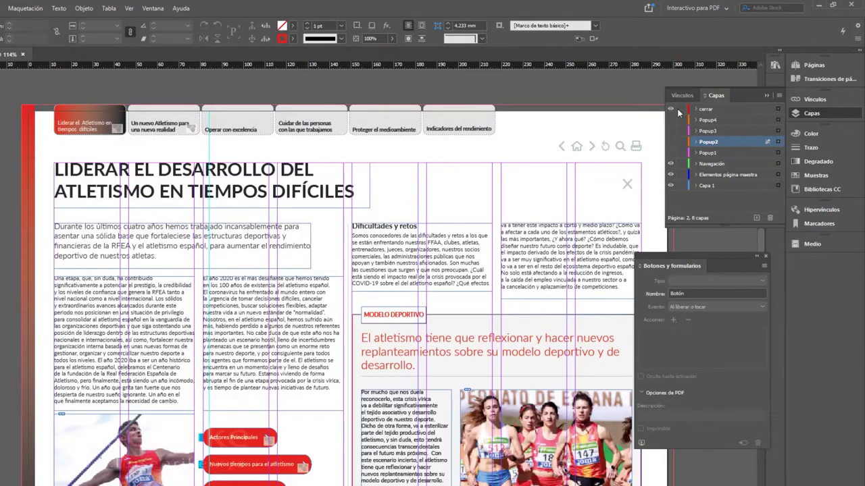
# Step: Select the grey X close button and change the Nuevos tiempos visibility in its show/hide action
pyautogui.click(627, 184)
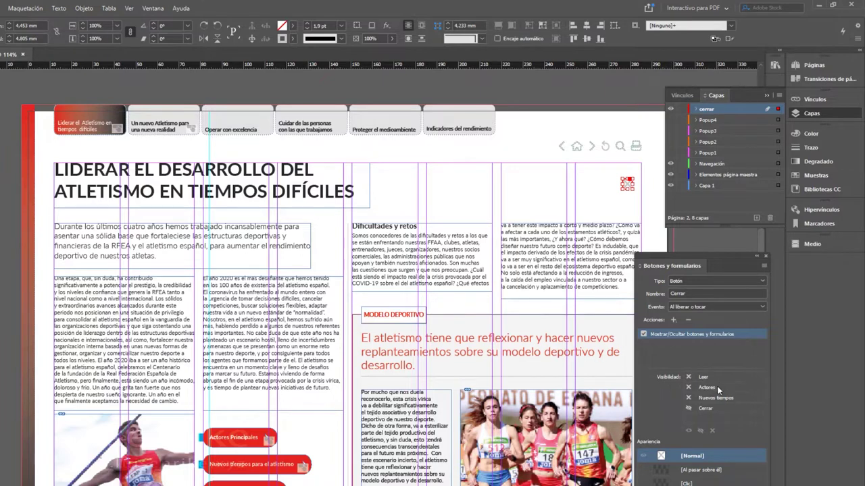
pyautogui.click(689, 398)
pyautogui.click(689, 398)
# Step: Make the "Nuevos tiempos para el atletismo" button show Cerrar and the "Actores Principales" button show Leer in their show/hide actions
pyautogui.click(230, 438)
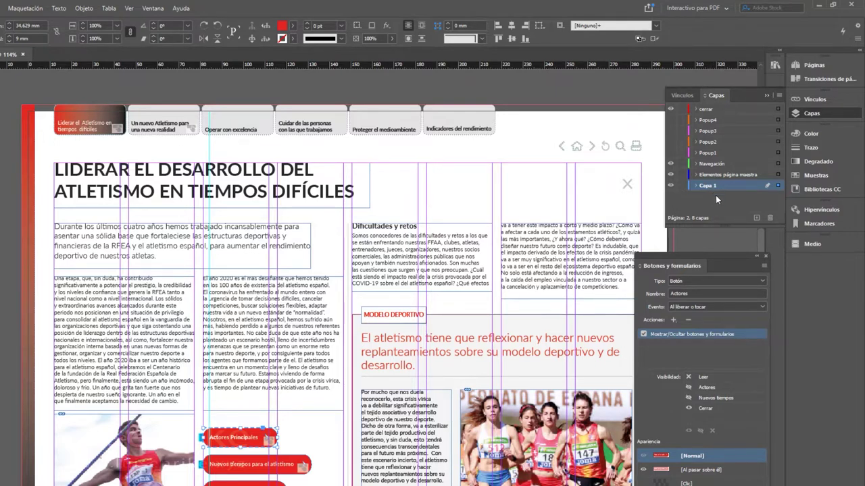
pyautogui.click(239, 467)
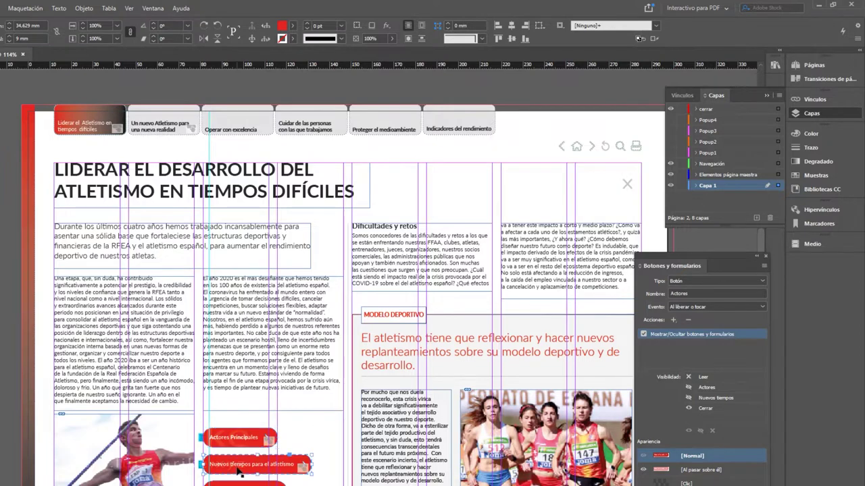
pyautogui.click(688, 408)
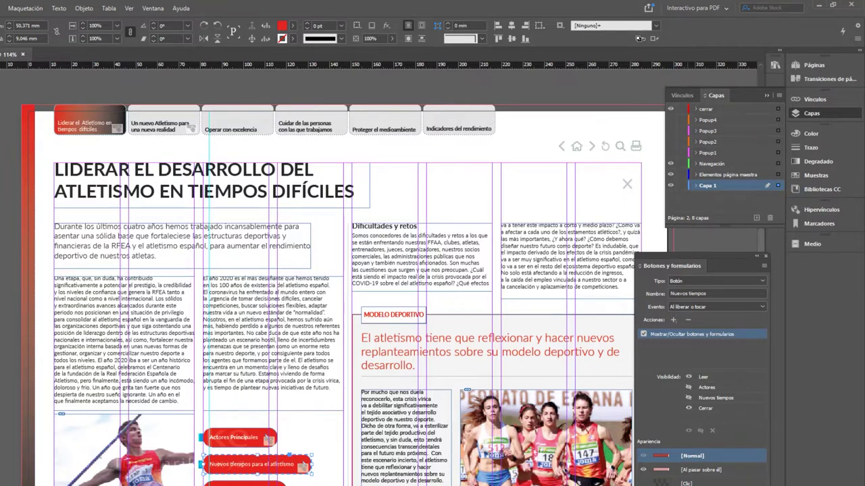
pyautogui.click(240, 438)
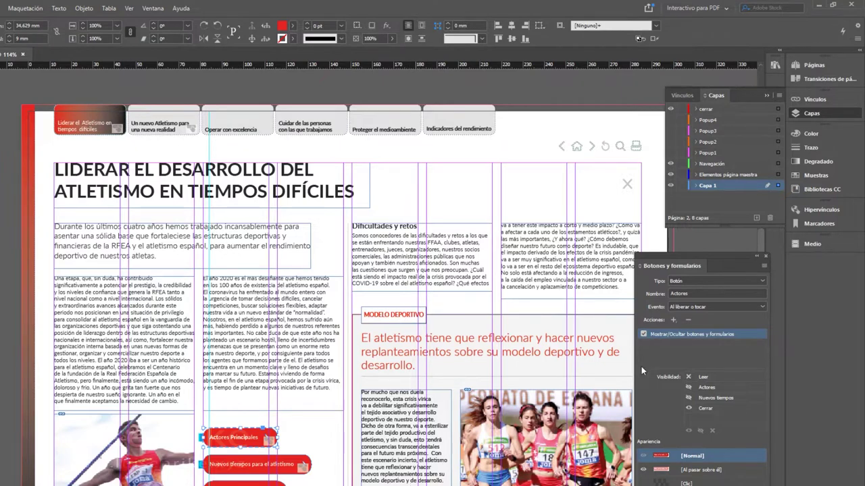
pyautogui.click(689, 377)
# Step: Preview the pop-ups on the Popup1 and Popup2 layers by showing them and hiding them again
pyautogui.click(670, 152)
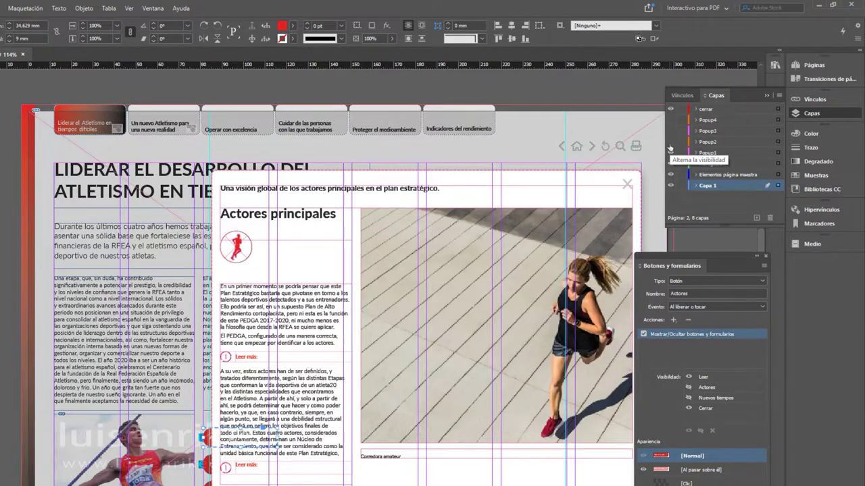
pyautogui.click(670, 141)
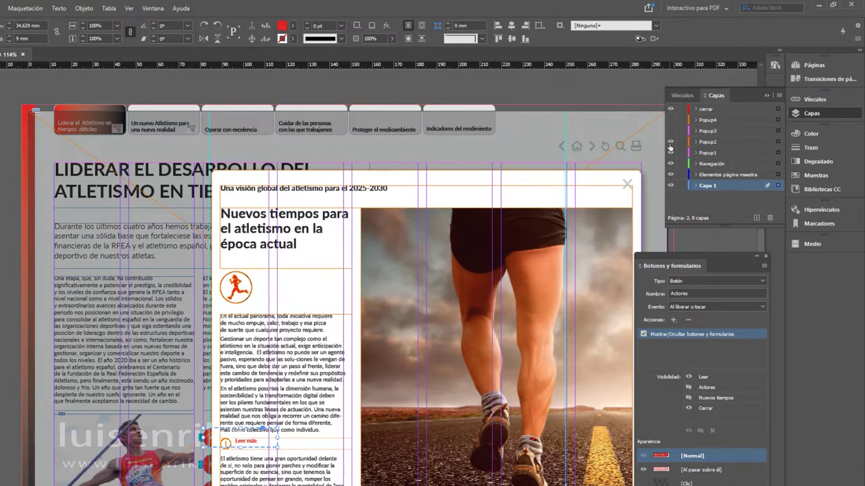
pyautogui.click(670, 142)
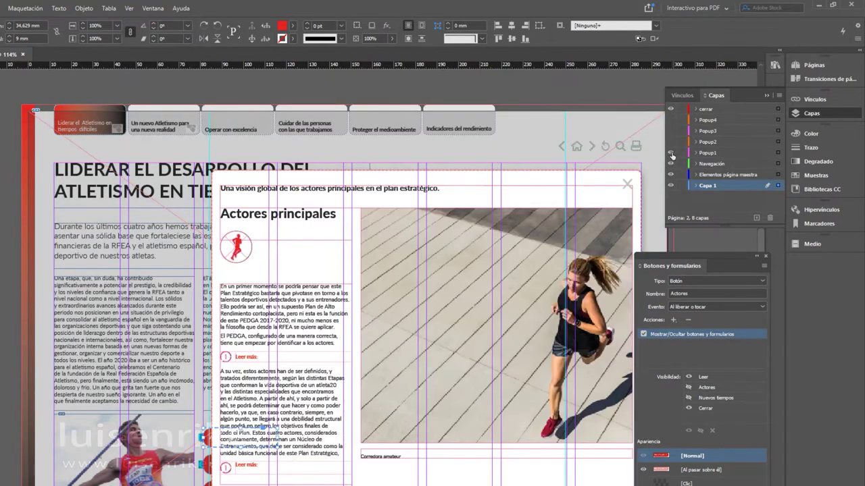
pyautogui.click(670, 152)
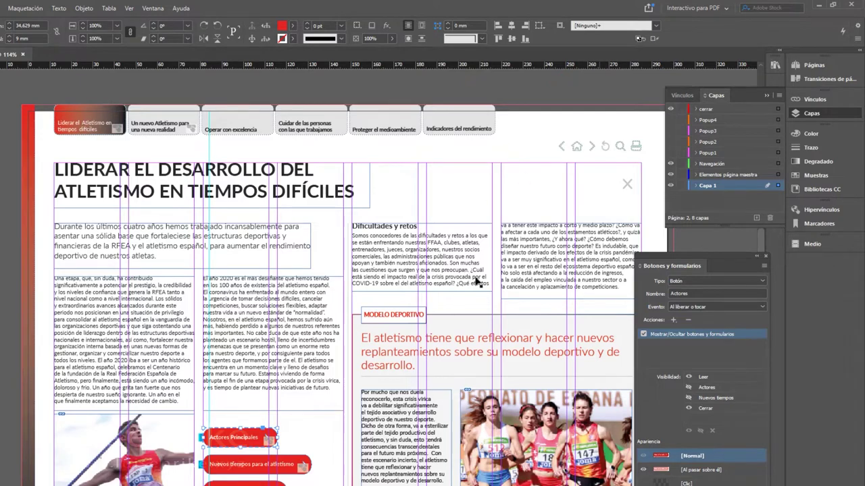
# Step: On page 3, check the close button's settings and preview the pop-ups on the Popup4 and Popup3 layers
pyautogui.scroll(-10, 476, 282)
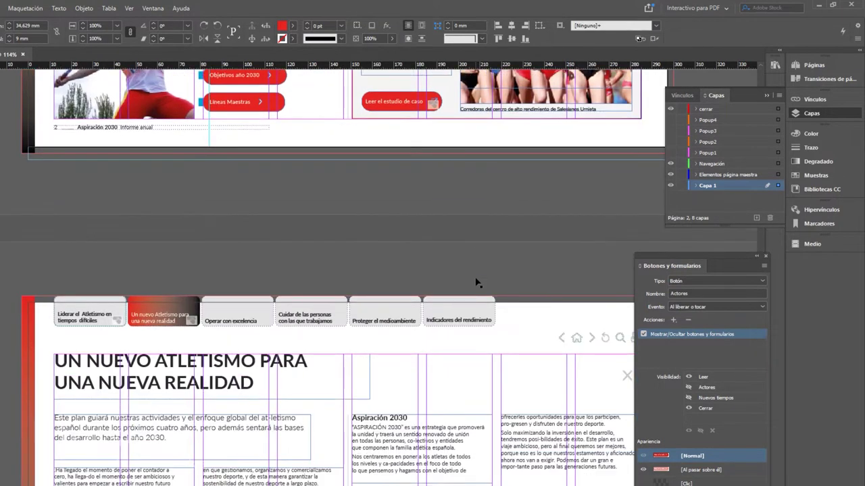
pyautogui.scroll(-2, 476, 282)
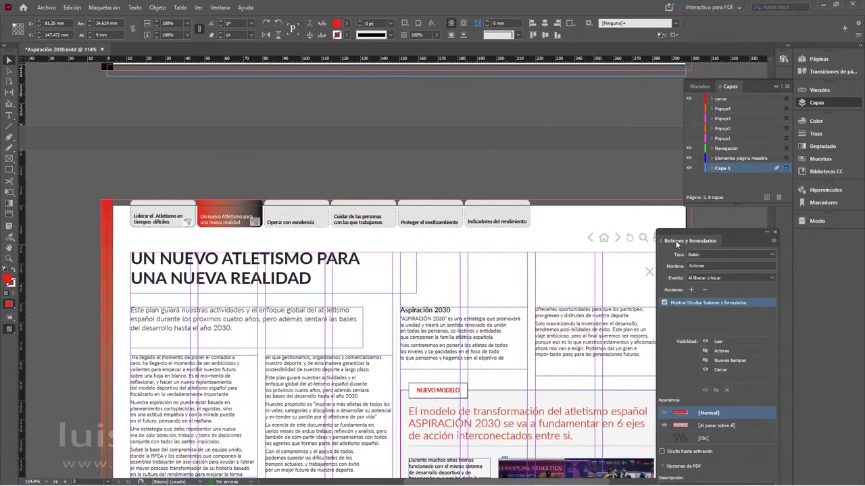
pyautogui.click(649, 272)
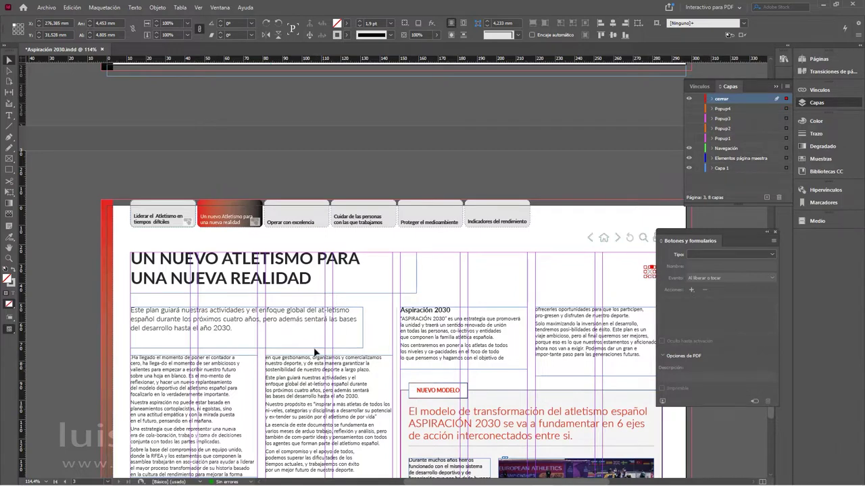
pyautogui.click(689, 109)
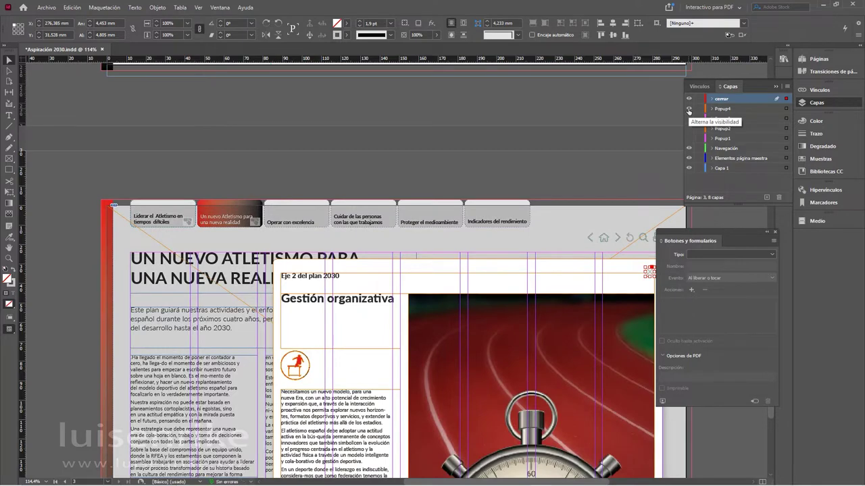
pyautogui.click(689, 109)
pyautogui.click(689, 119)
pyautogui.click(689, 119)
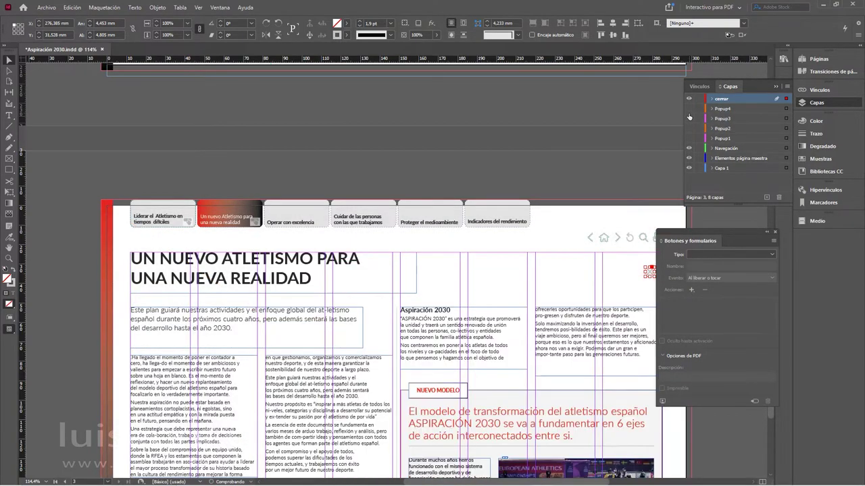
# Step: Place the Running MP4 video over the hurdles photo on page 3, about 80 by 59 mm, and refresh its poster from the current frame
pyautogui.scroll(-4, 513, 307)
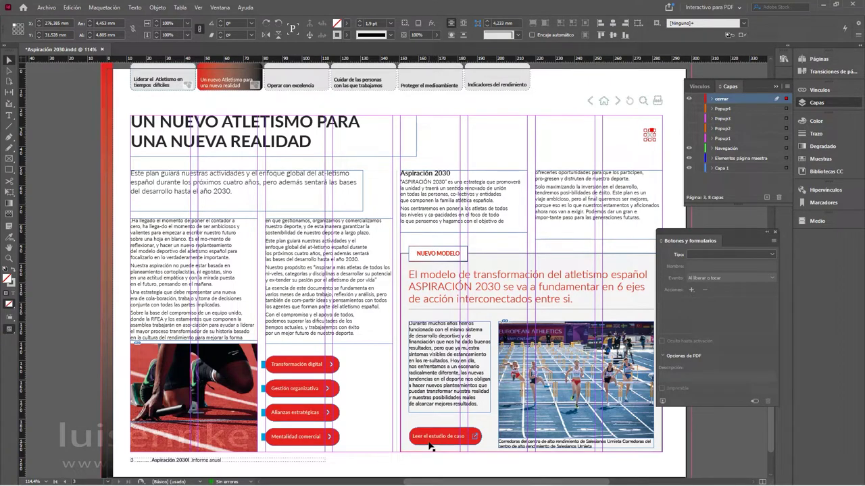
pyautogui.click(47, 8)
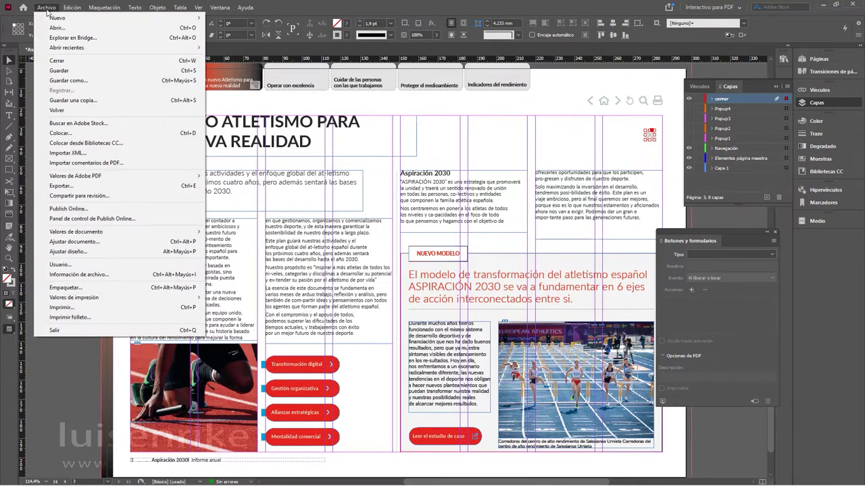
pyautogui.click(78, 134)
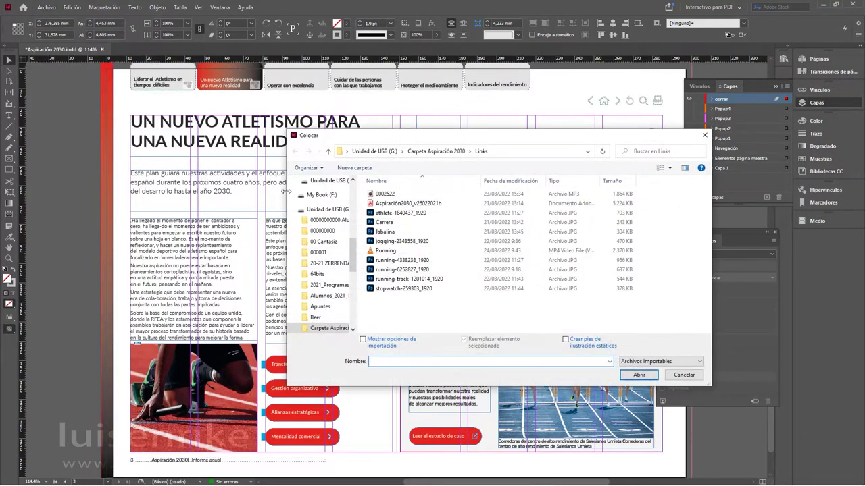
pyautogui.click(386, 252)
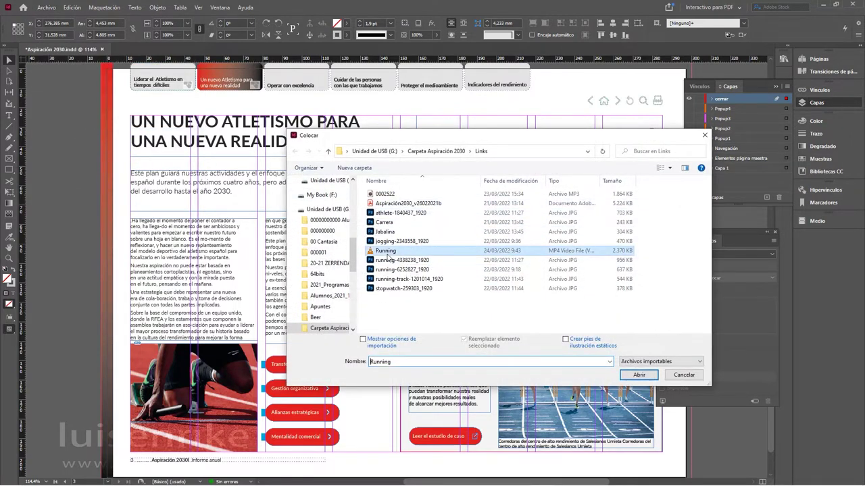
pyautogui.click(639, 375)
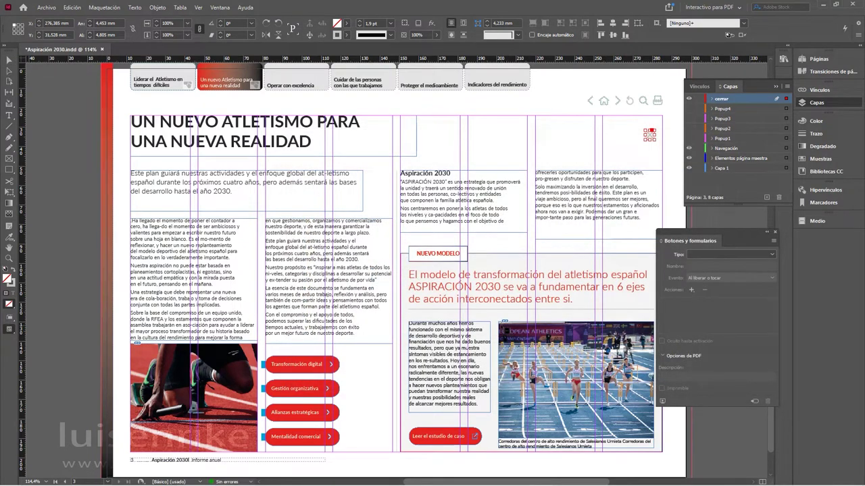
pyautogui.moveTo(505, 323); pyautogui.dragTo(654, 438)
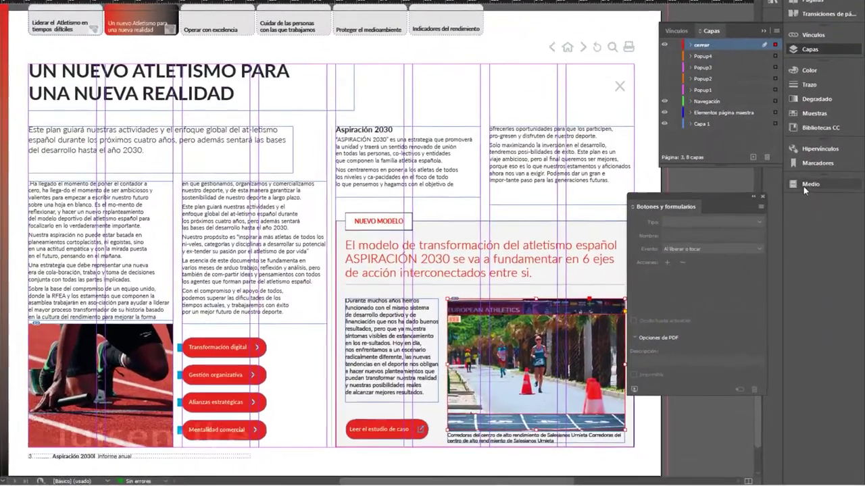
pyautogui.click(804, 186)
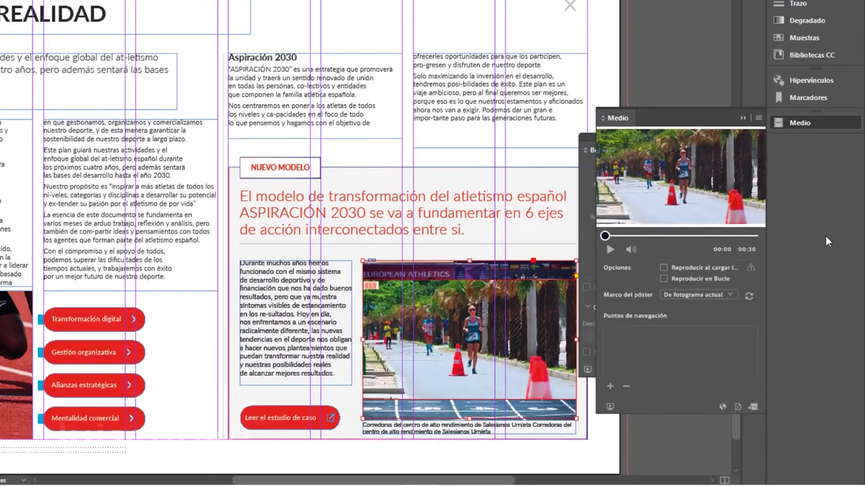
pyautogui.click(749, 301)
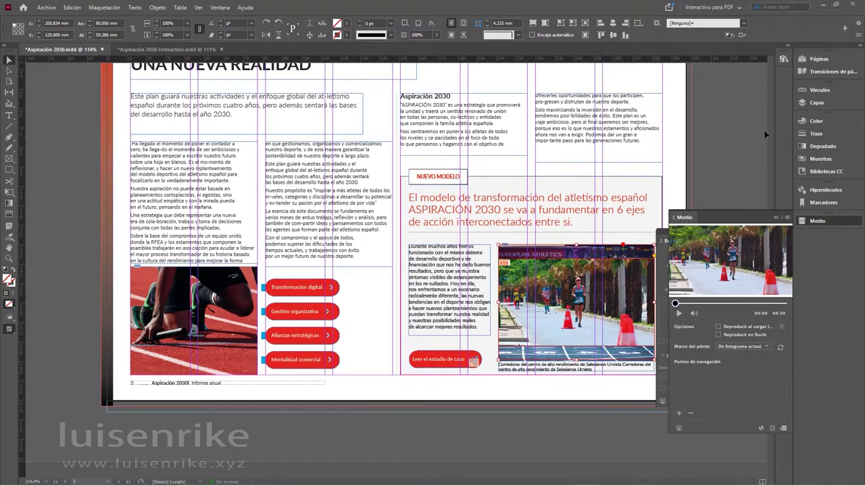
# Step: Show the Popup1 layer on page 2 and select the first "Leer más:" text in the Actores principales pop-up
pyautogui.scroll(10, 517, 228)
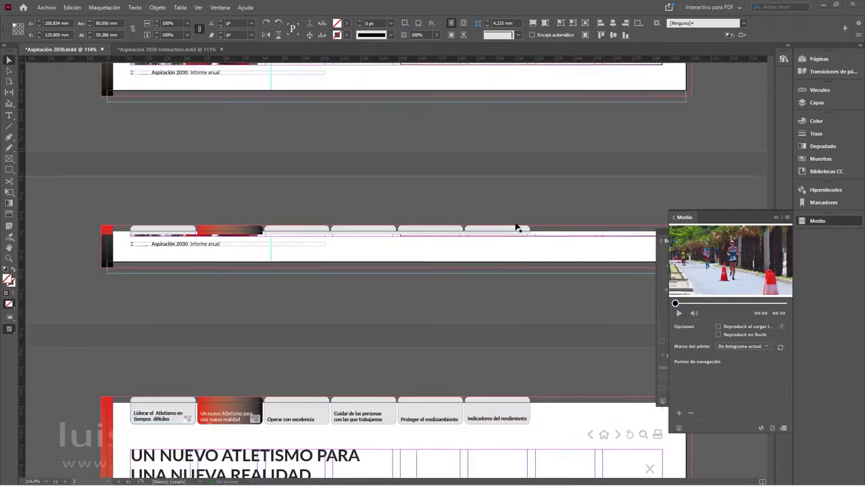
pyautogui.scroll(3, 517, 228)
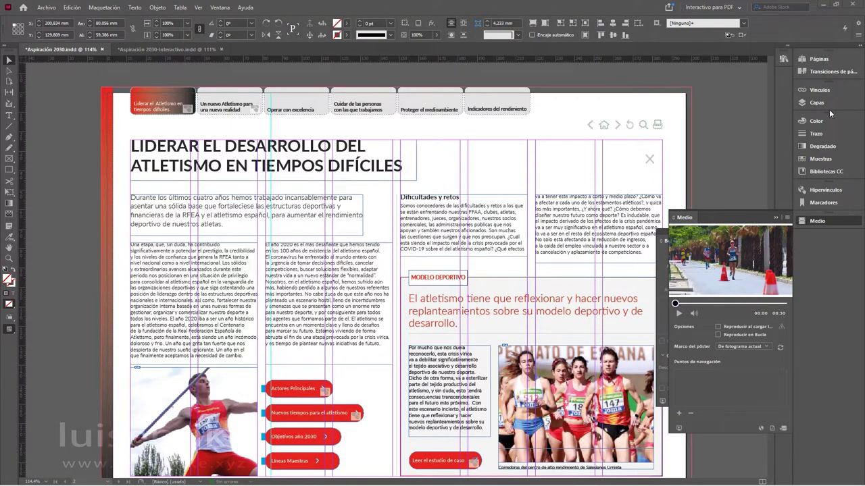
pyautogui.click(828, 108)
pyautogui.click(689, 138)
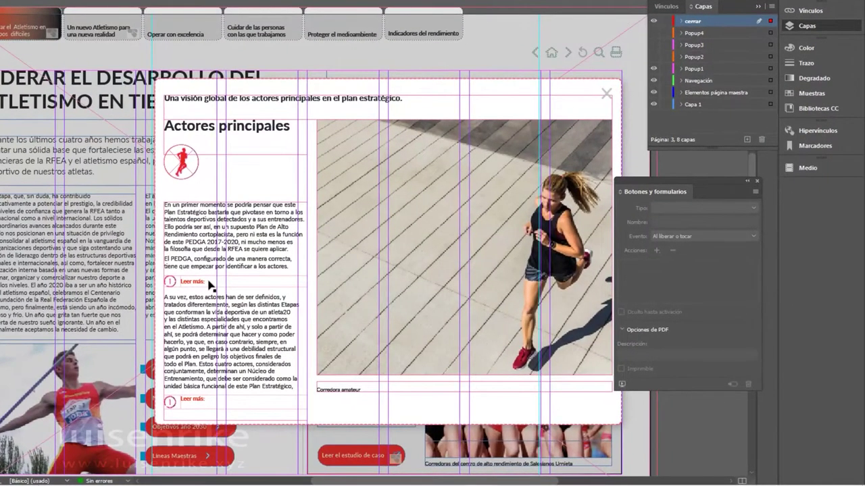
pyautogui.click(209, 285)
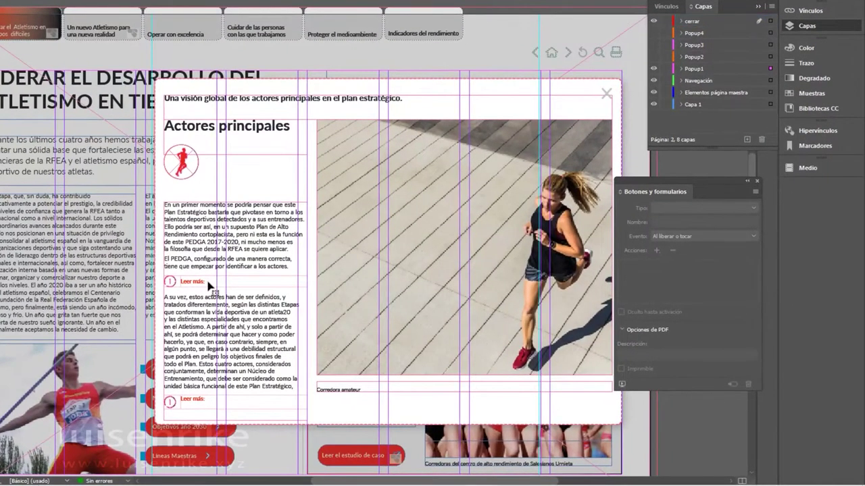
pyautogui.tripleClick(197, 283)
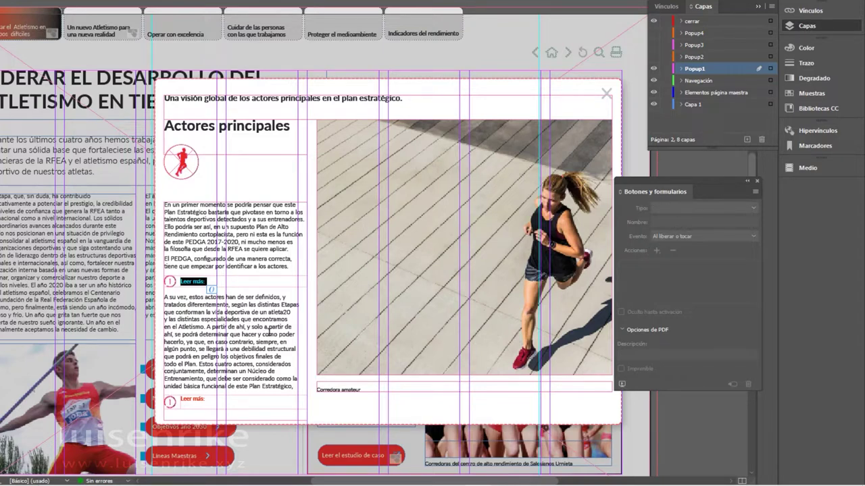
pyautogui.moveTo(189, 249); pyautogui.dragTo(202, 313)
pyautogui.moveTo(181, 281); pyautogui.dragTo(207, 282)
# Step: Open the hyperlink settings, switch to Notepad and copy the video address ending in "Nature+-+29312.mp4"
pyautogui.click(816, 131)
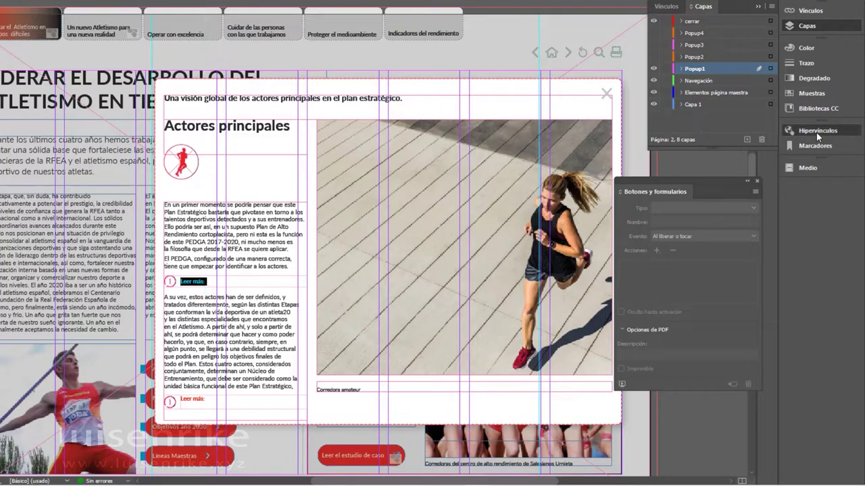
pyautogui.moveTo(709, 146); pyautogui.dragTo(629, 138)
pyautogui.click(511, 479)
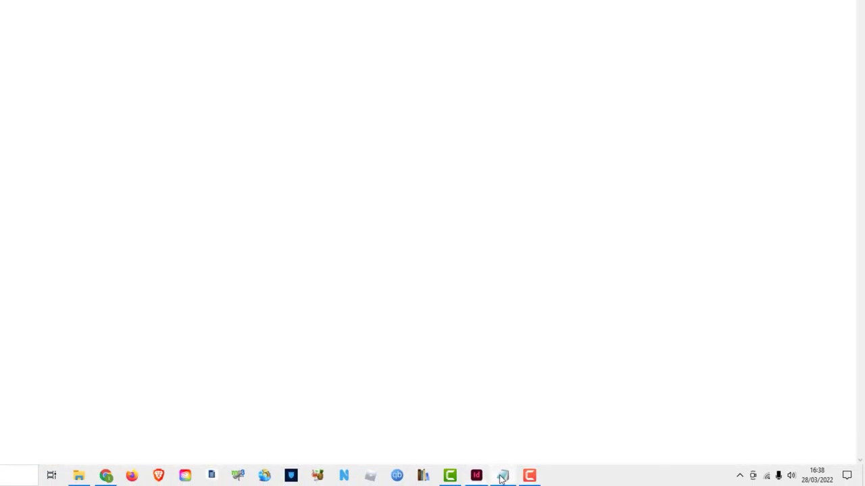
pyautogui.moveTo(381, 22); pyautogui.dragTo(862, 24)
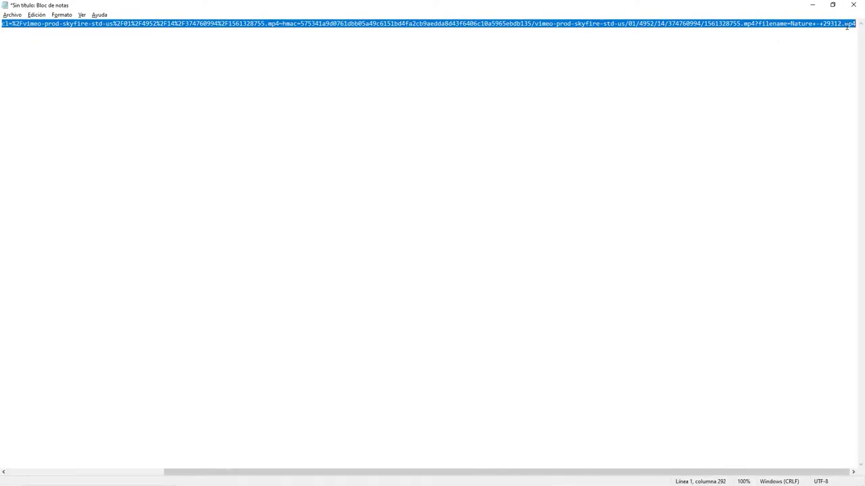
pyautogui.click(814, 8)
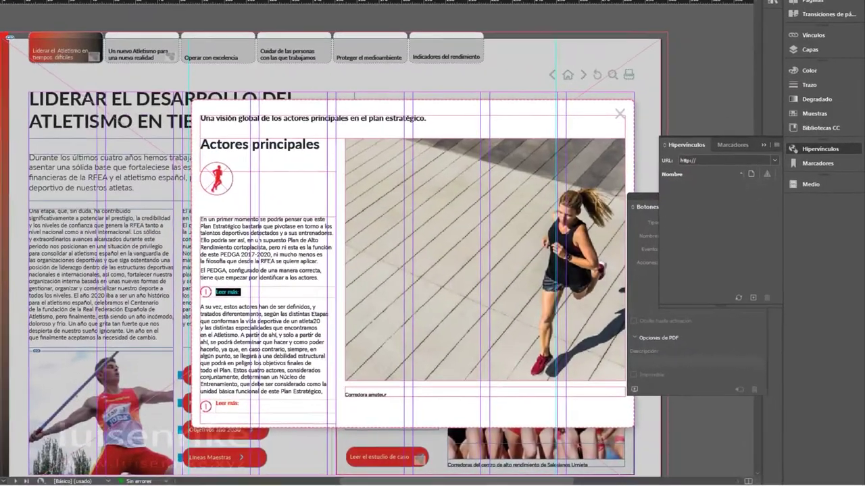
# Step: Create a shared URL hyperlink from the copied video address on the first "Leer más:" text, using the [Mismo estilo] character style
pyautogui.click(696, 157)
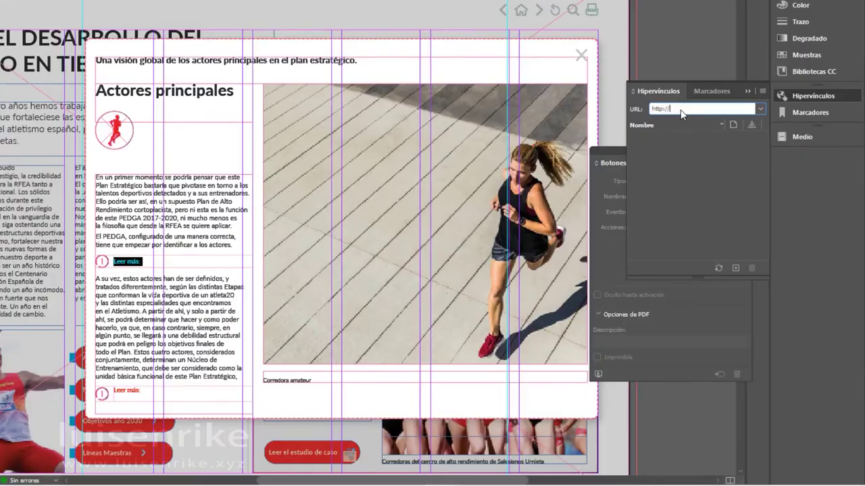
pyautogui.hotkey('ctrl', 'a')
pyautogui.hotkey('ctrl', 'v')
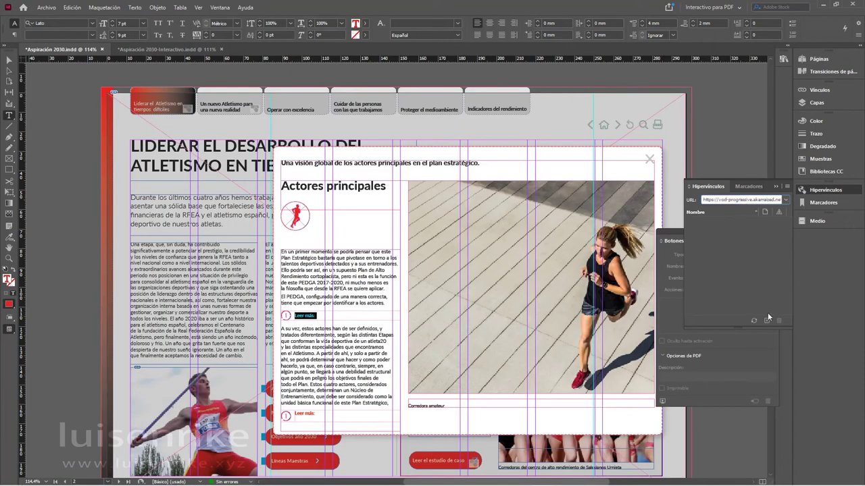
pyautogui.click(765, 320)
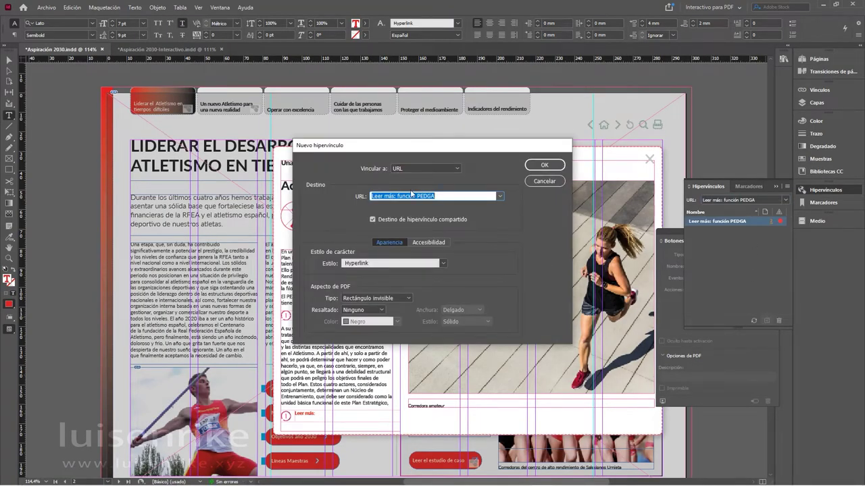
pyautogui.click(395, 264)
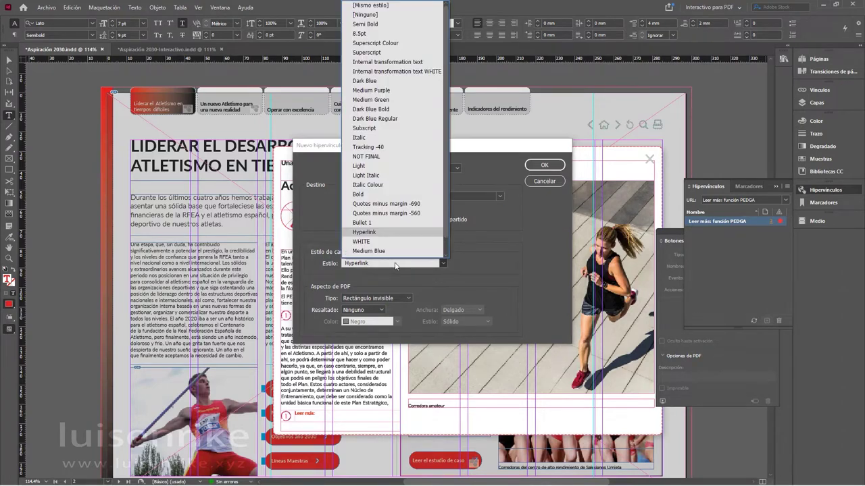
pyautogui.click(375, 6)
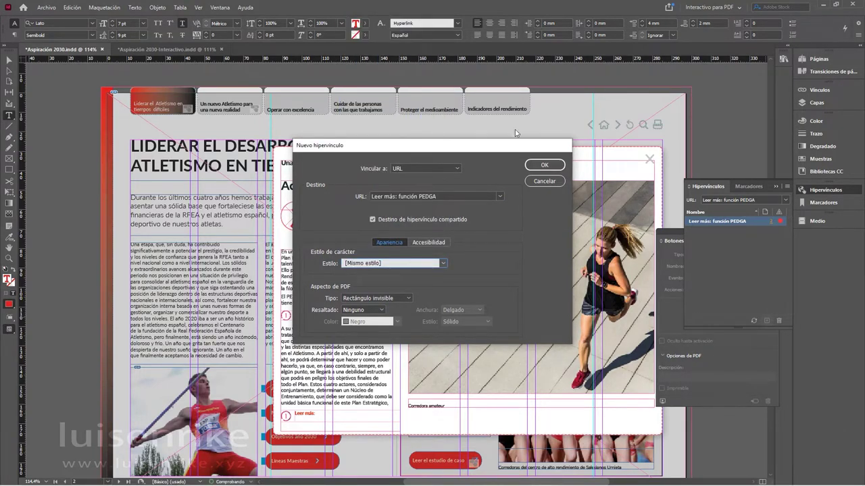
pyautogui.click(538, 167)
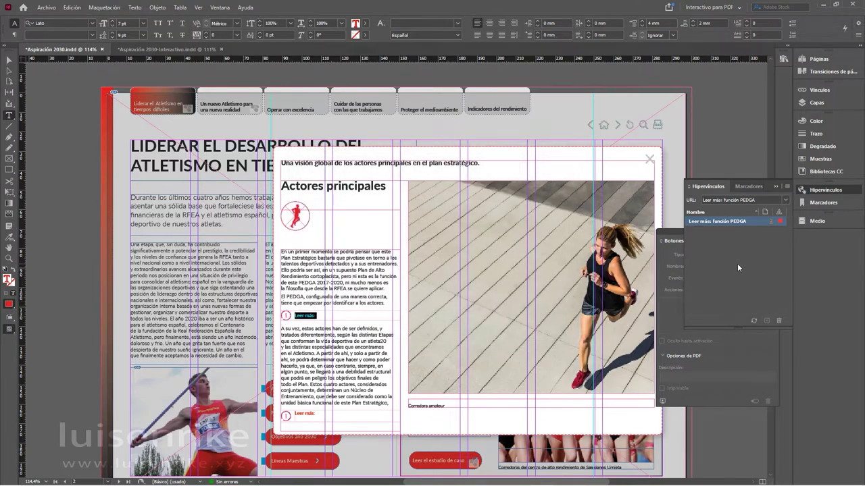
pyautogui.click(781, 224)
pyautogui.moveTo(316, 413); pyautogui.dragTo(295, 413)
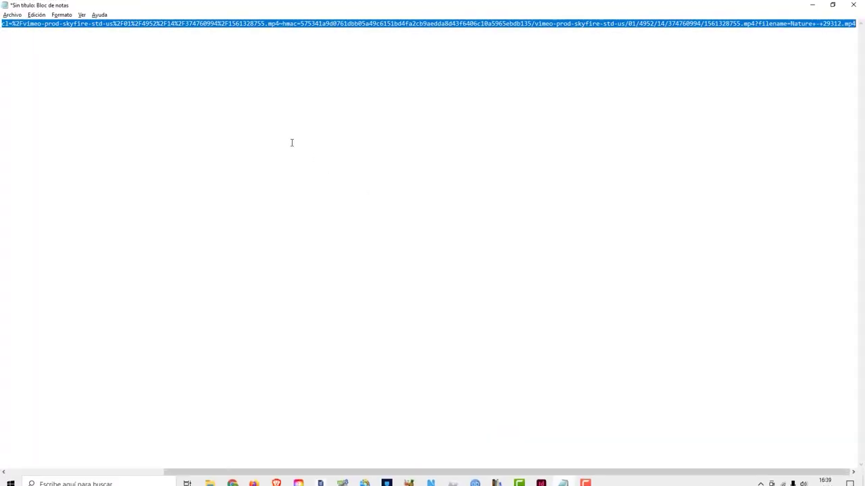
pyautogui.moveTo(164, 471); pyautogui.dragTo(2, 467)
pyautogui.tripleClick(58, 41)
pyautogui.hotkey('ctrl', 'c')
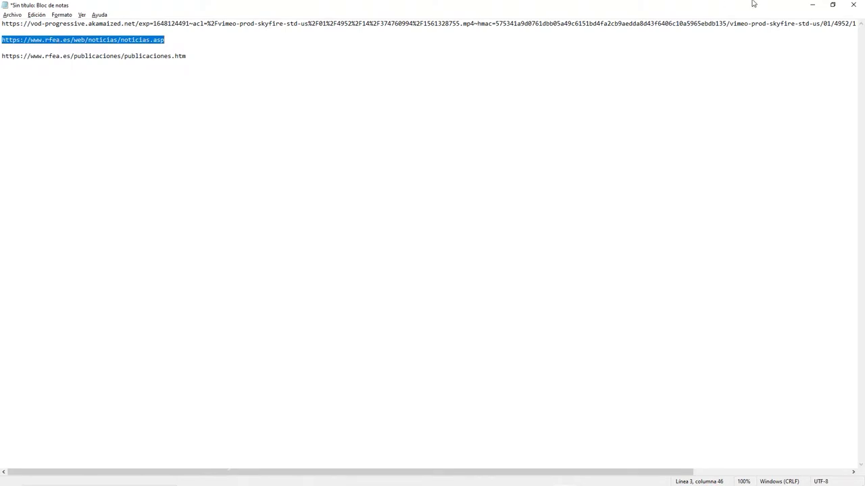
pyautogui.click(812, 5)
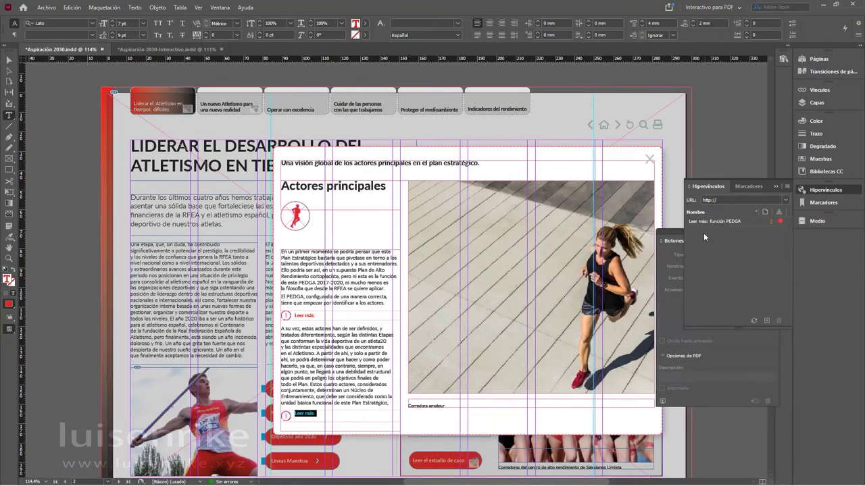
pyautogui.click(737, 199)
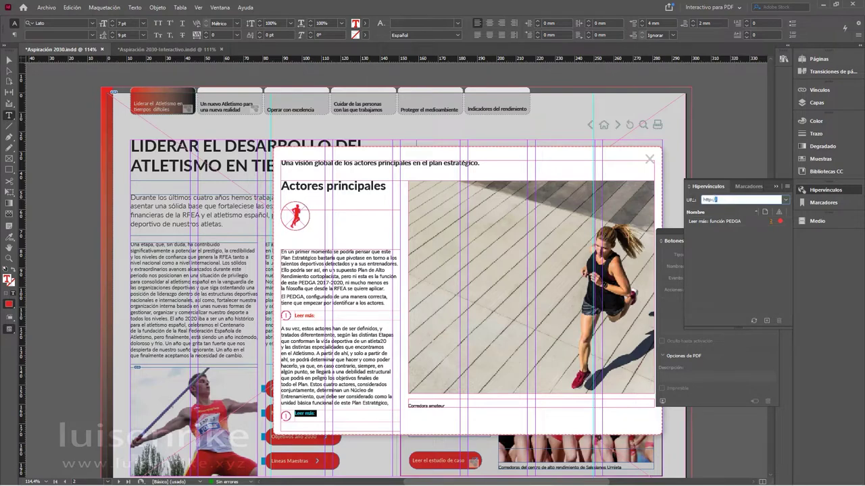
pyautogui.hotkey('ctrl', 'v')
pyautogui.press('Return')
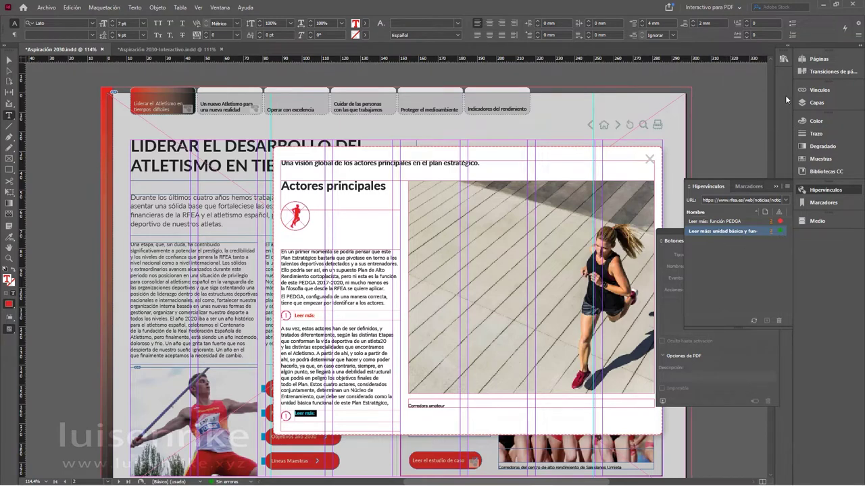
# Step: Hide the Popup1 layer, show Popup2 and select the "Leer más:" text in the Nuevos tiempos pop-up
pyautogui.click(805, 102)
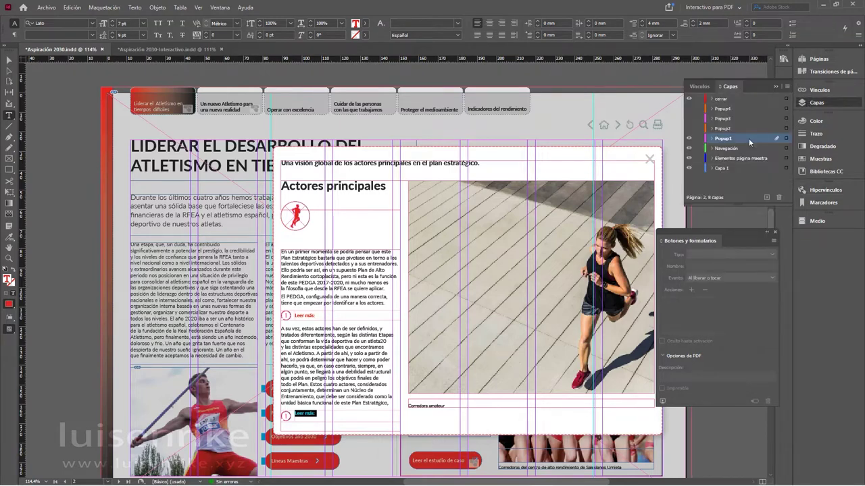
pyautogui.click(688, 138)
pyautogui.click(689, 128)
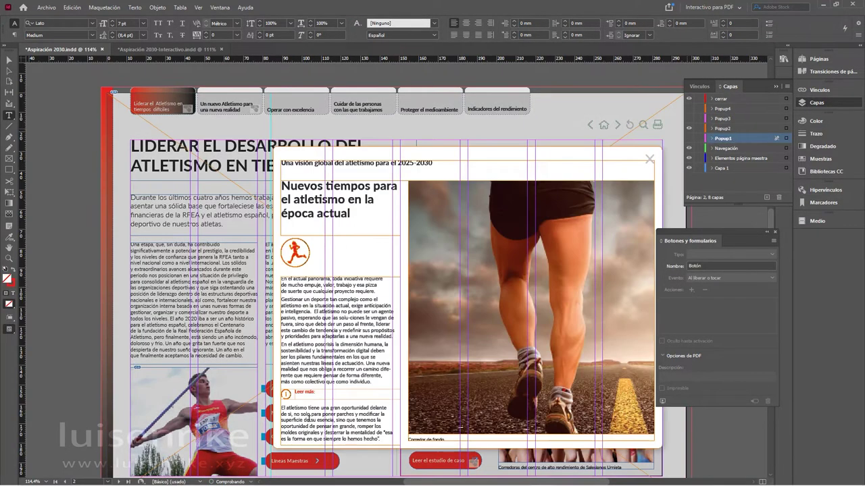
pyautogui.click(297, 393)
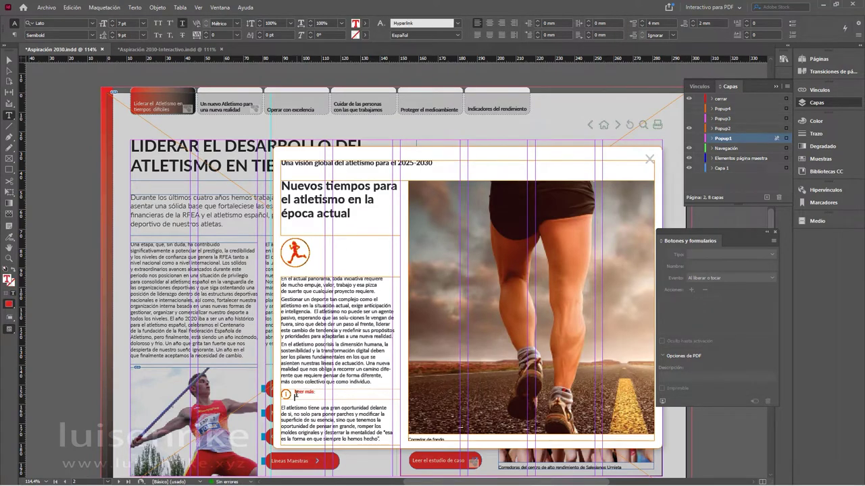
pyautogui.tripleClick(295, 395)
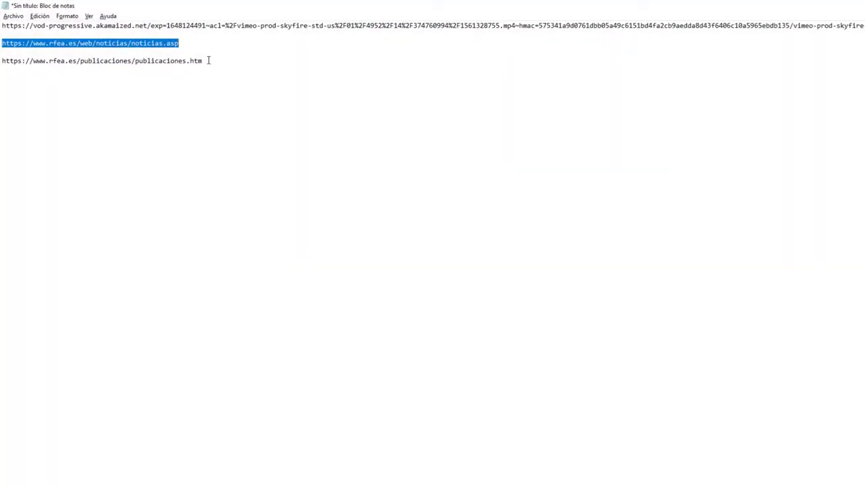
pyautogui.moveTo(209, 60); pyautogui.dragTo(4, 61)
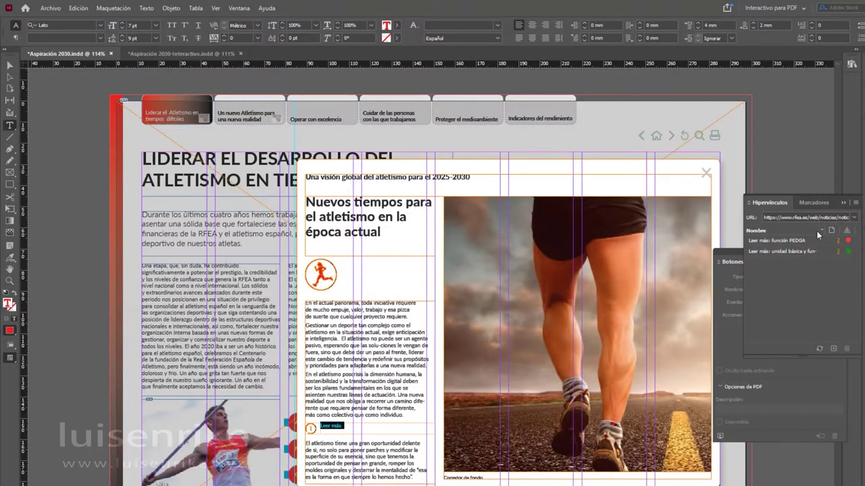
pyautogui.tripleClick(807, 217)
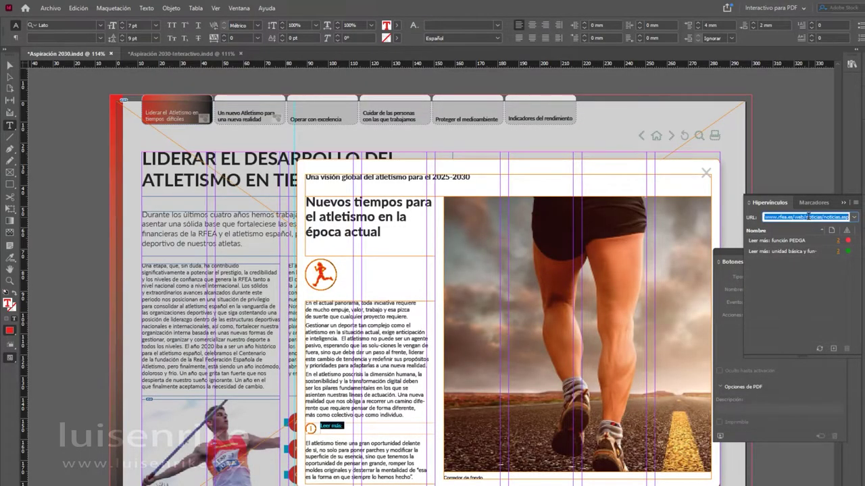
pyautogui.hotkey('ctrl', 'v')
pyautogui.press('Return')
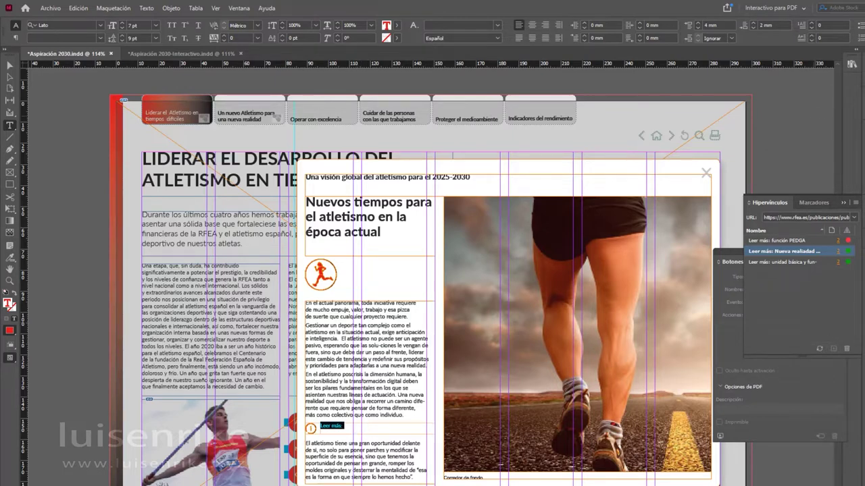
# Step: Hide the Popup2 layer and check the Popup1 pop-up by showing it and hiding it again
pyautogui.press('F7')
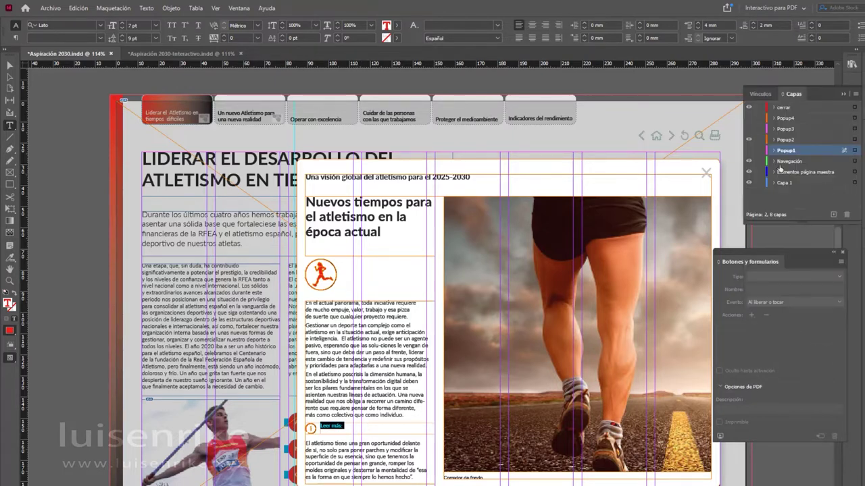
pyautogui.click(748, 150)
pyautogui.click(748, 139)
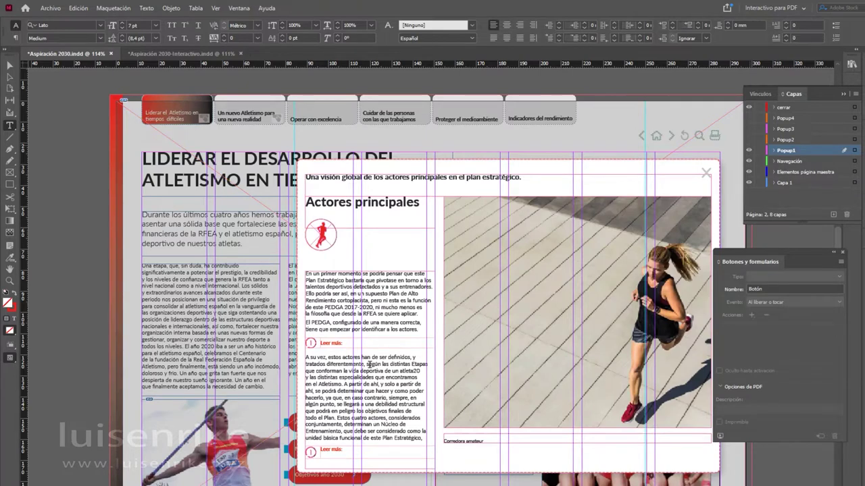
pyautogui.click(748, 150)
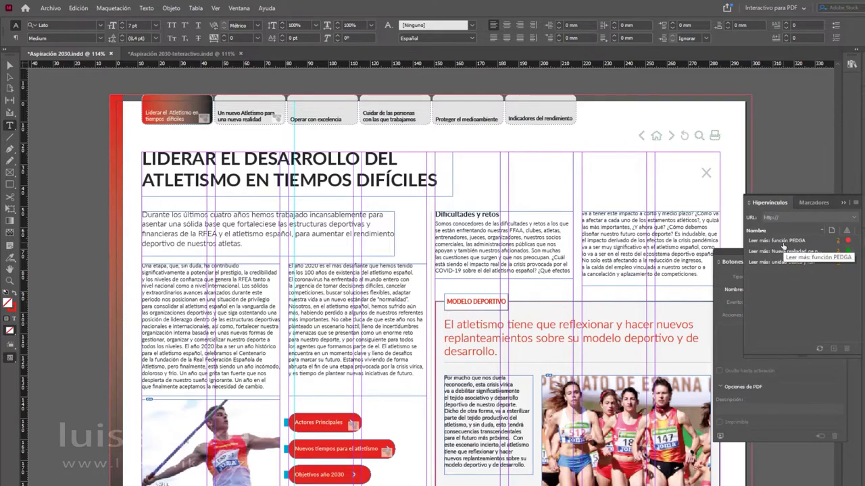
# Step: Replace the URL of the "Leer más: función PEDGA" hyperlink with the Notepad video address ending in "Run+-+15748.mp4"
pyautogui.hotkey('alt', 'Tab')
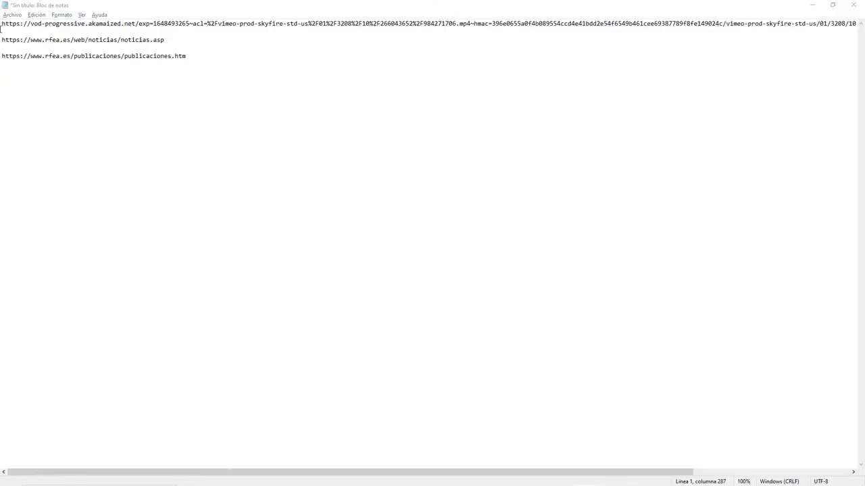
pyautogui.moveTo(1, 24); pyautogui.dragTo(858, 24)
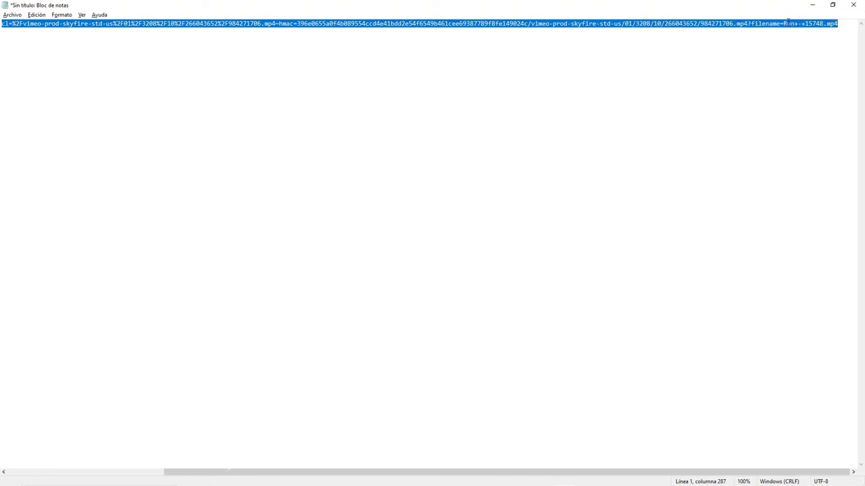
pyautogui.click(812, 5)
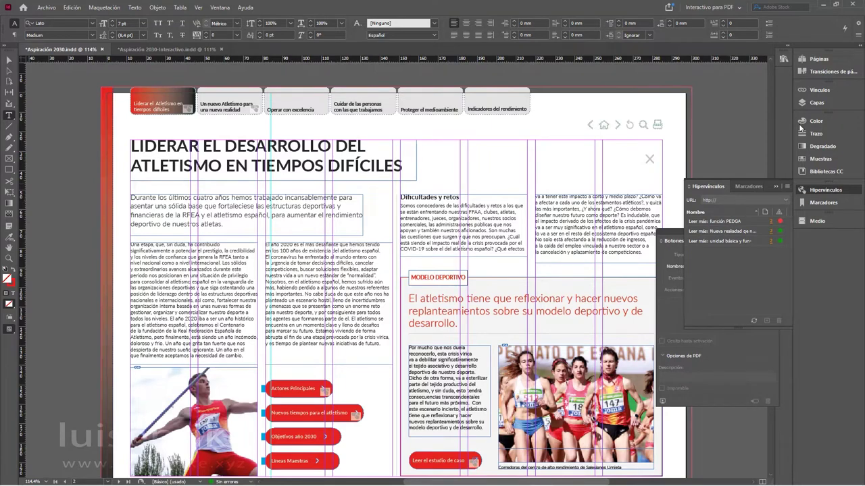
pyautogui.click(728, 223)
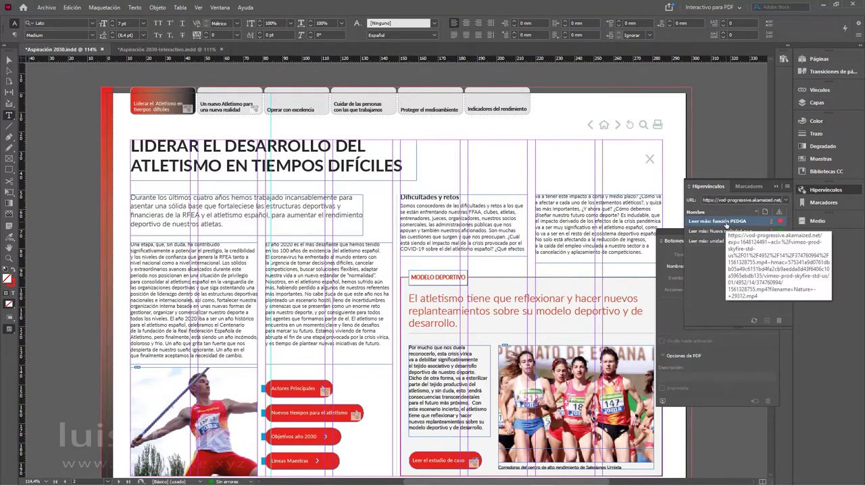
pyautogui.click(728, 199)
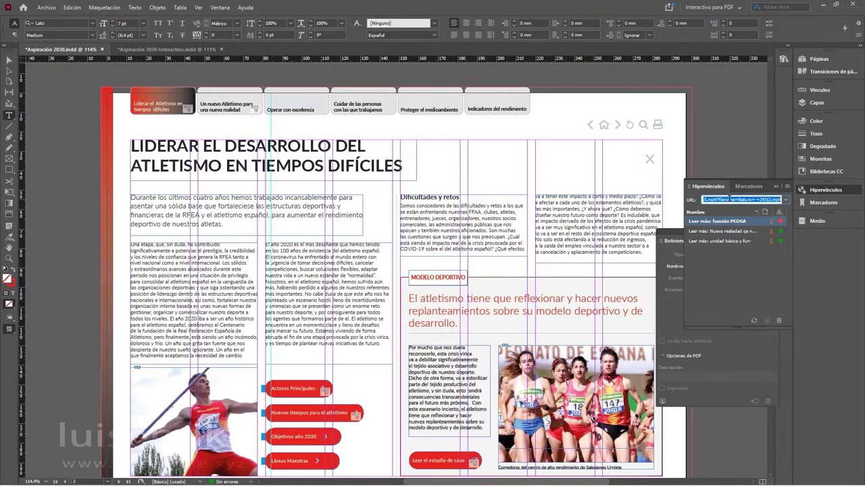
pyautogui.press('BackSpace')
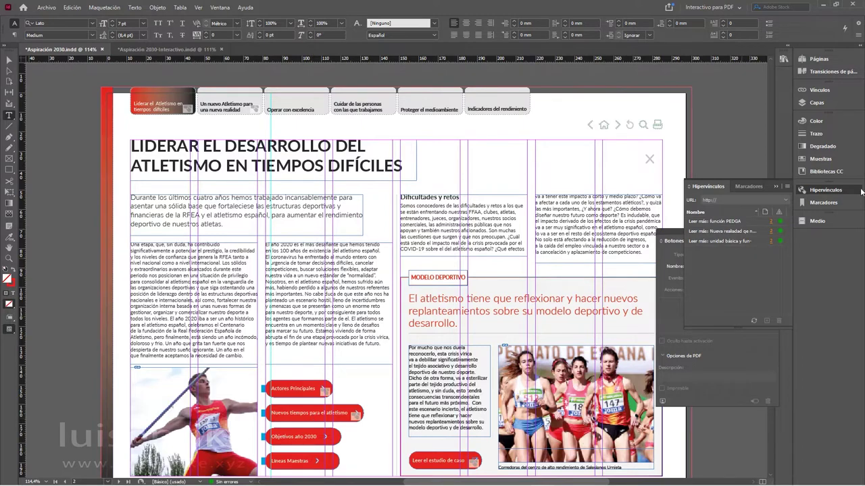
# Step: Hide the cerrar layer and preview the Popup1 pop-up by showing it and hiding it again
pyautogui.click(817, 103)
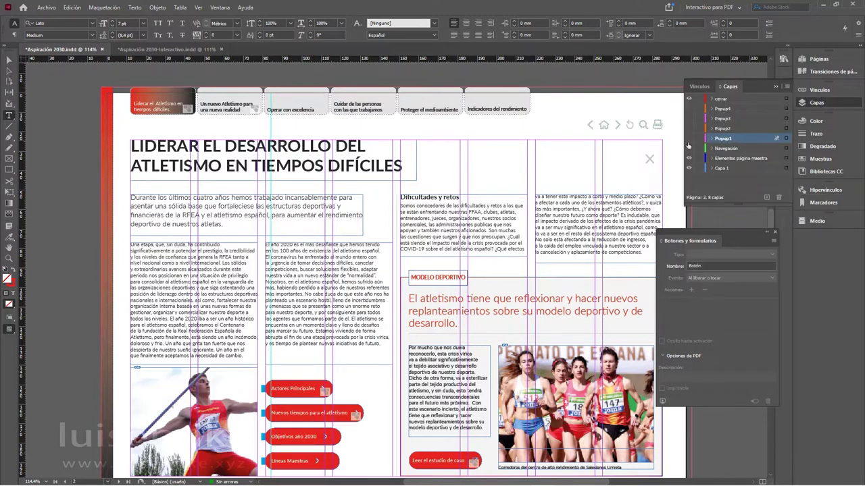
pyautogui.click(689, 99)
pyautogui.click(688, 139)
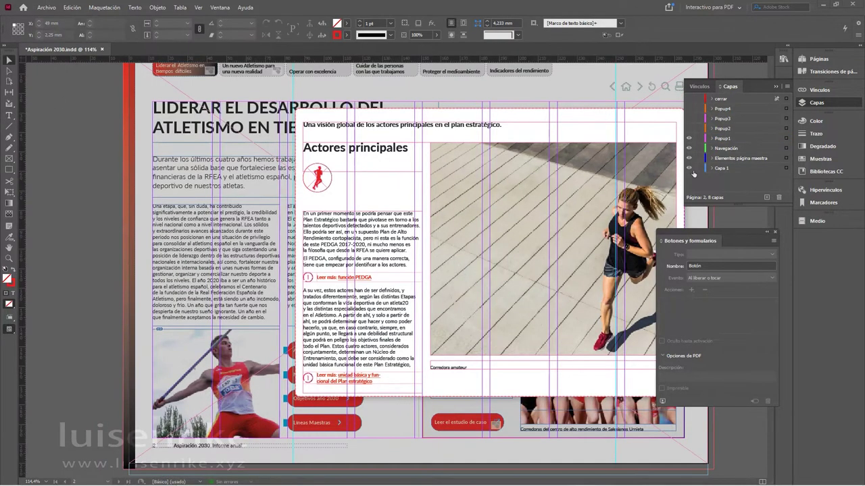
pyautogui.click(689, 138)
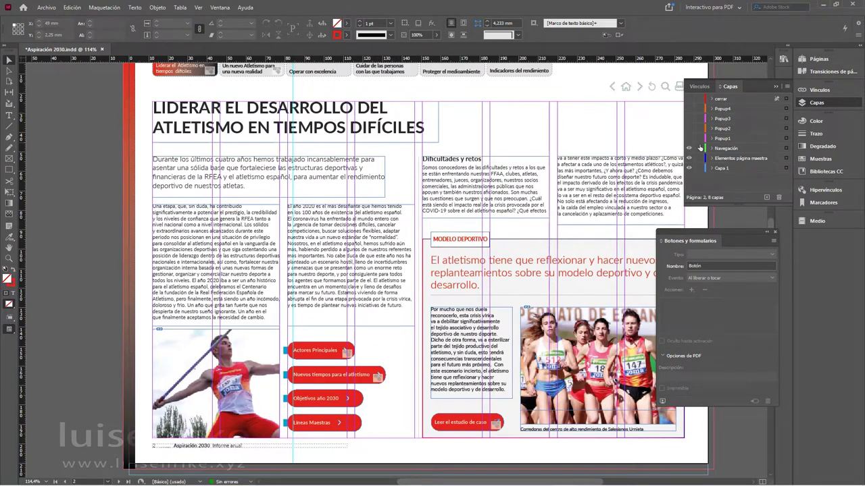
# Step: Save the document and start exporting it as an Adobe PDF (Interactivo) file named "Aspiración 2030-2", leaving the existing PDF in place
pyautogui.click(46, 8)
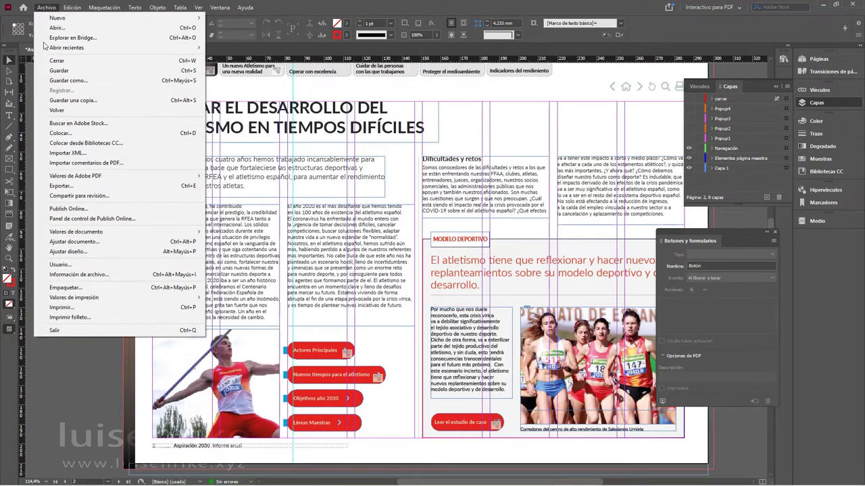
pyautogui.click(56, 71)
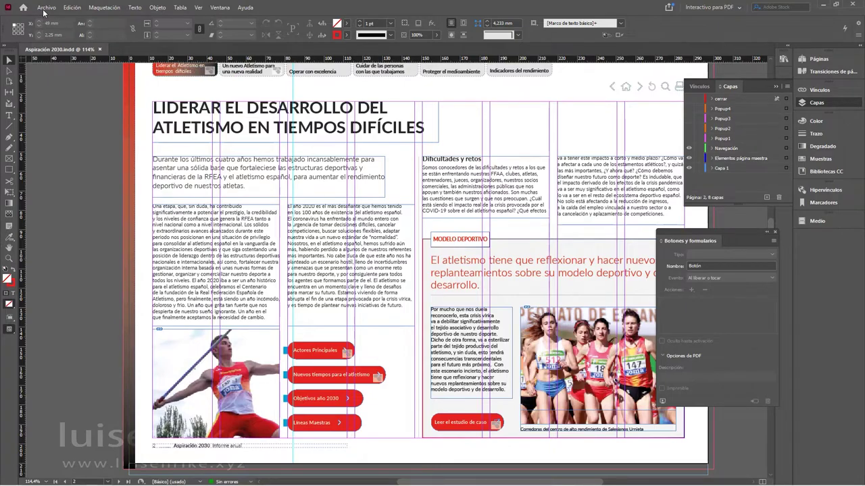
pyautogui.click(46, 7)
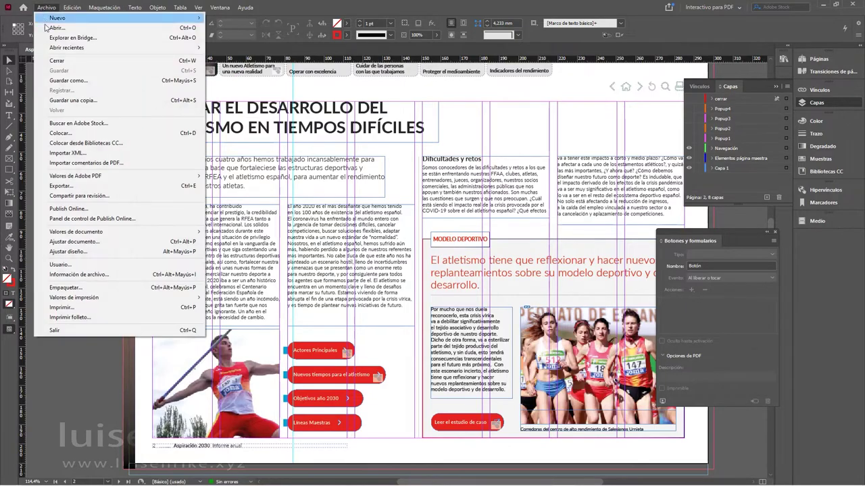
pyautogui.click(77, 186)
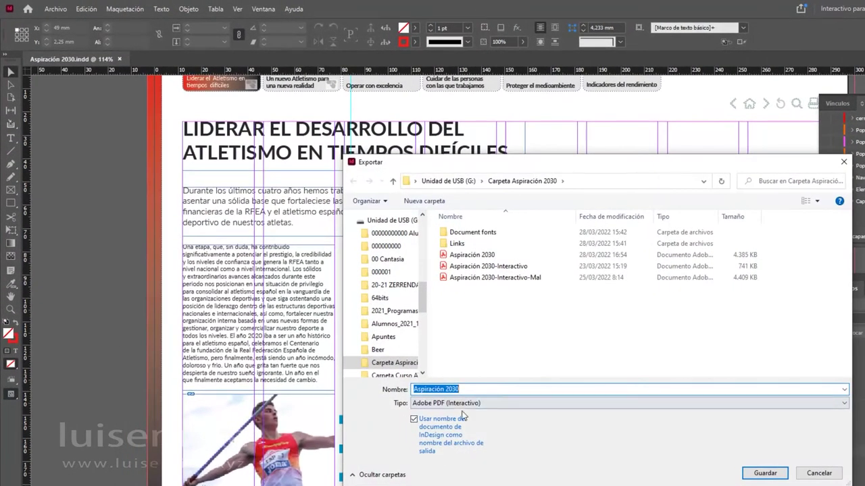
pyautogui.click(766, 473)
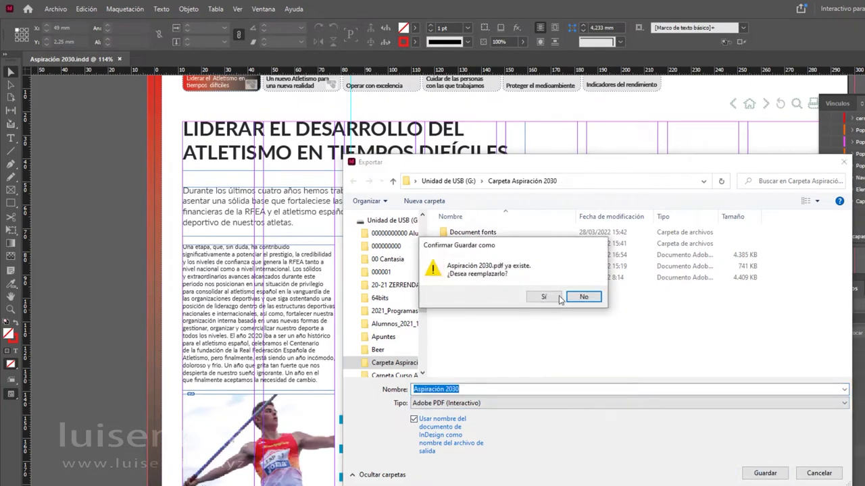
pyautogui.click(582, 297)
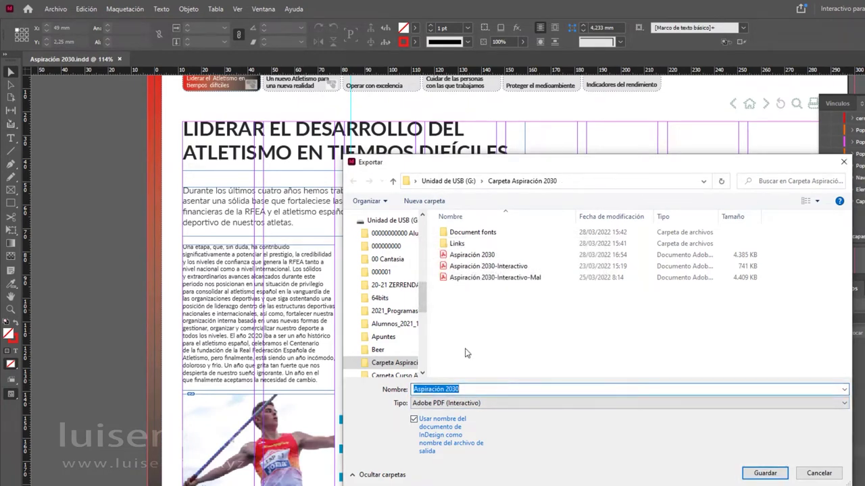
pyautogui.click(482, 391)
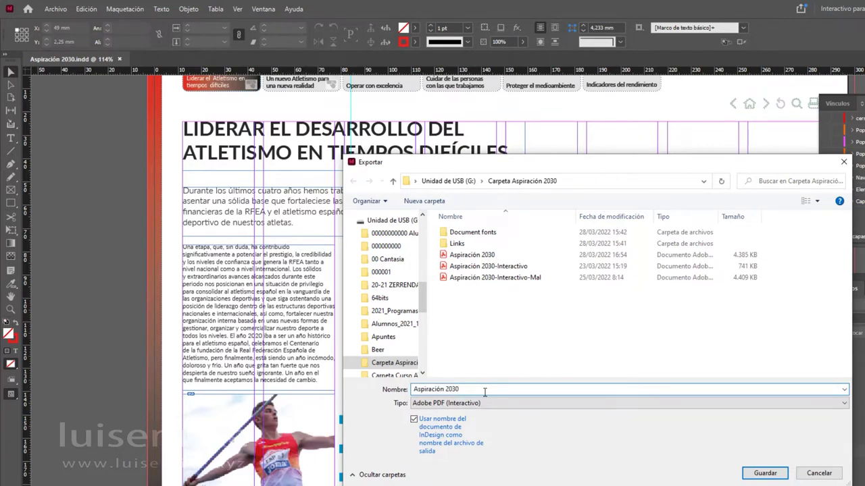
pyautogui.write('-2')
pyautogui.click(766, 472)
# Step: Export the interactive PDF with Crear capas de Acrobat and Crear PDF etiquetado enabled, accepting the CMYK to RGB conversion
pyautogui.click(534, 313)
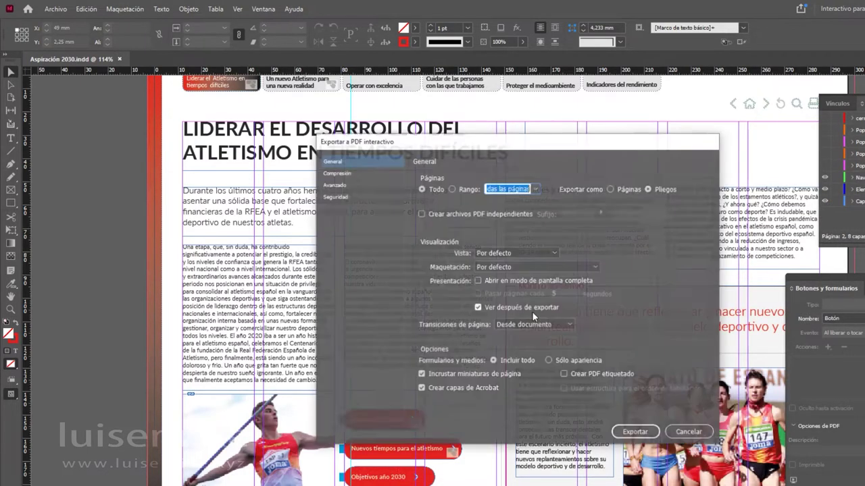
pyautogui.click(421, 389)
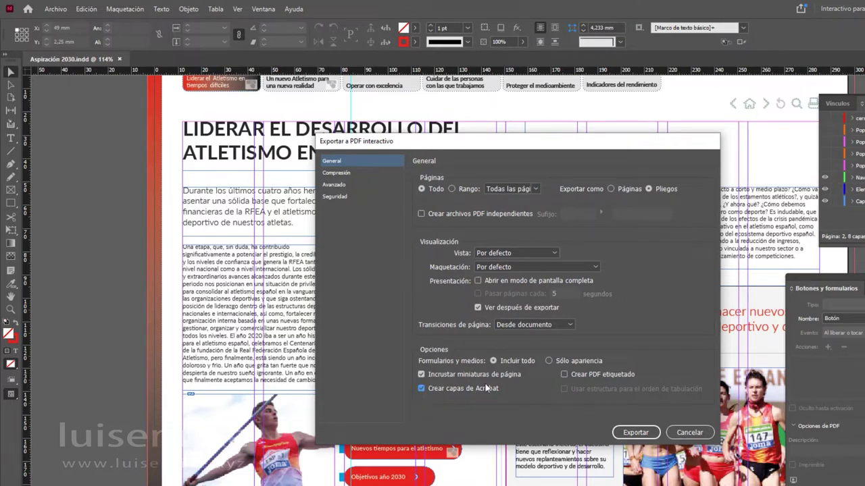
pyautogui.click(562, 373)
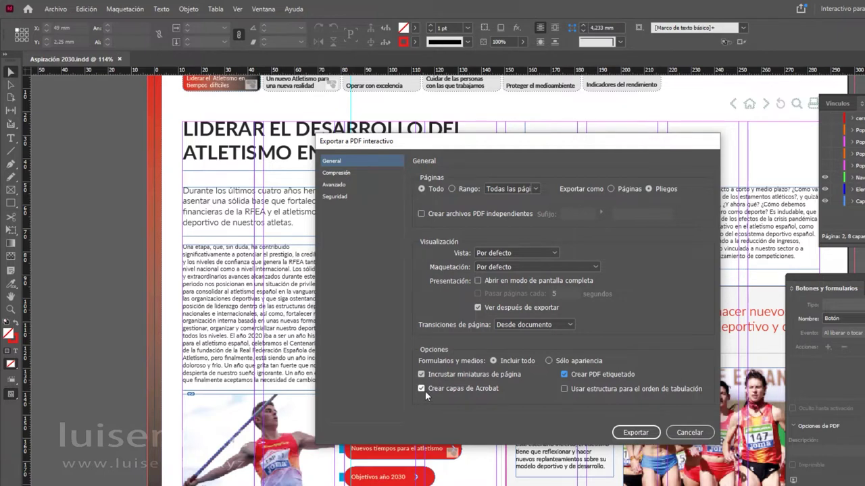
pyautogui.click(638, 433)
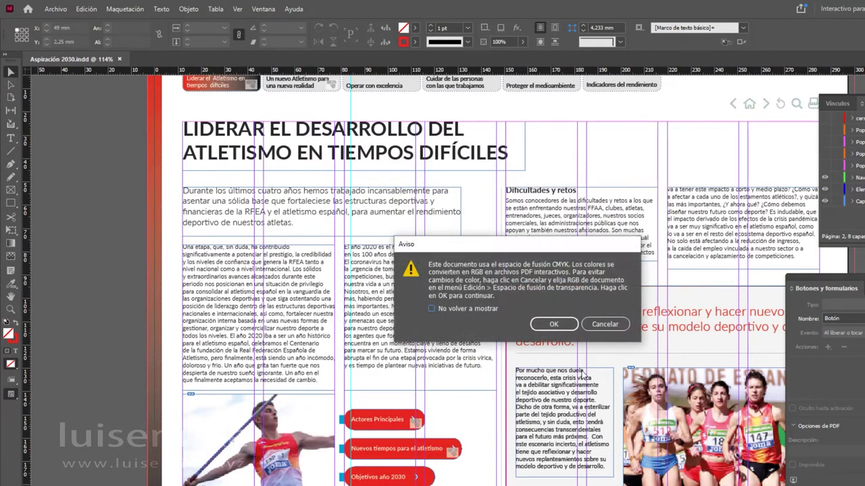
pyautogui.click(553, 325)
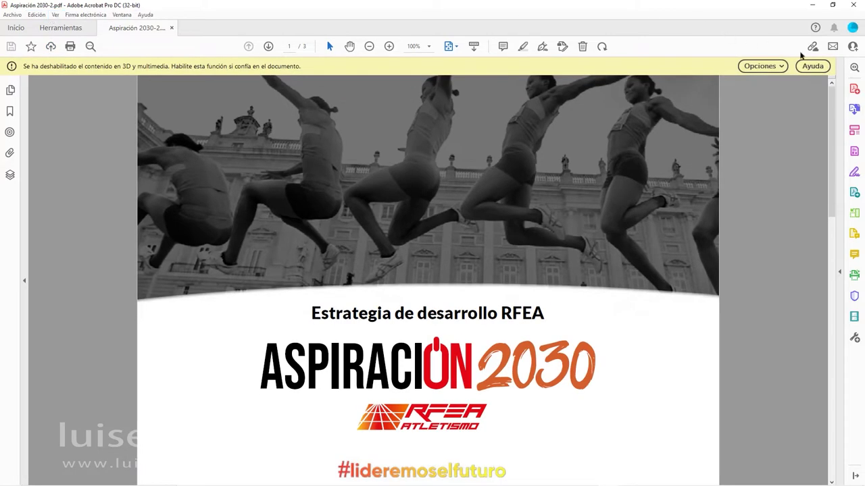
# Step: In Acrobat, set the exported PDF as always trusted to enable its multimedia content, and go to page 2
pyautogui.click(781, 67)
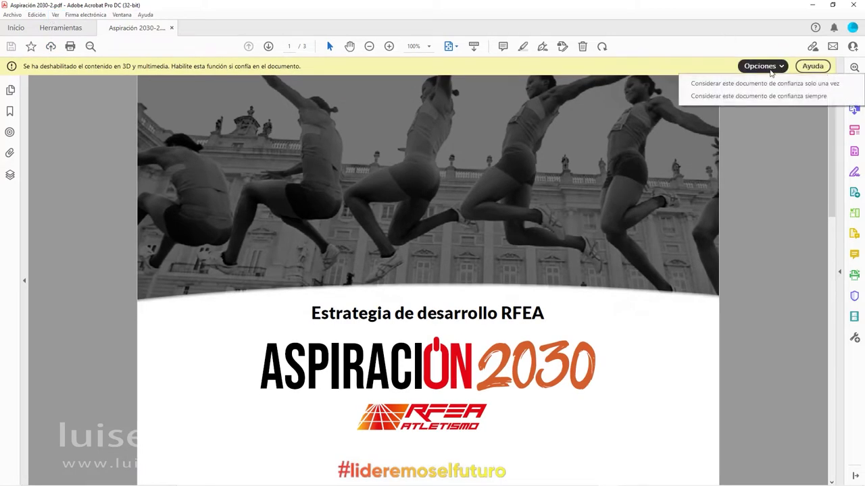
pyautogui.click(728, 97)
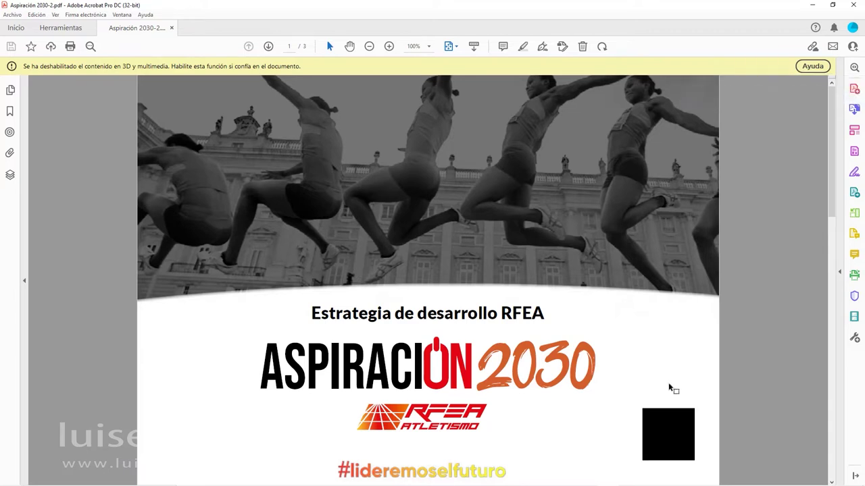
pyautogui.click(268, 46)
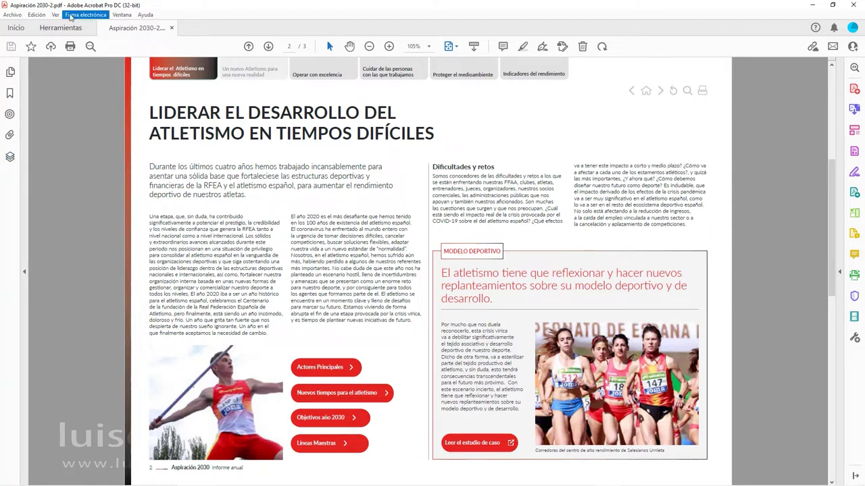
# Step: Show the Capas navigation pane and expand the layer list of Aspiración 2030.indd
pyautogui.click(57, 15)
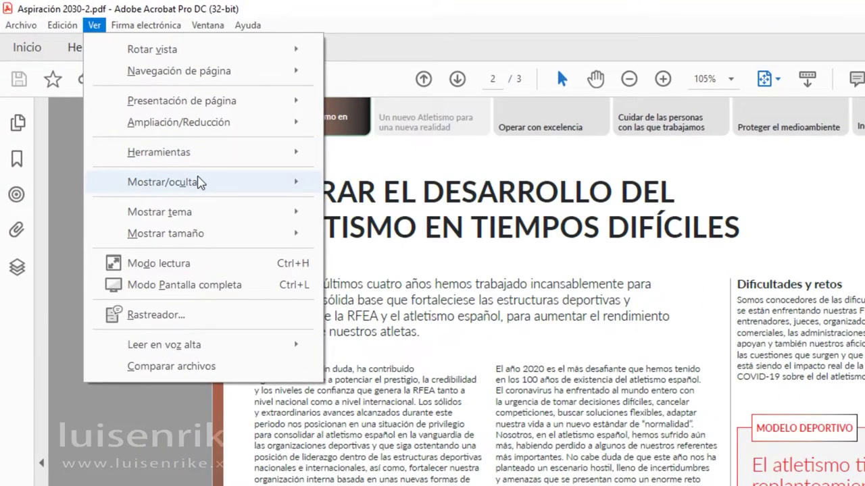
pyautogui.moveTo(198, 177)
pyautogui.moveTo(370, 194)
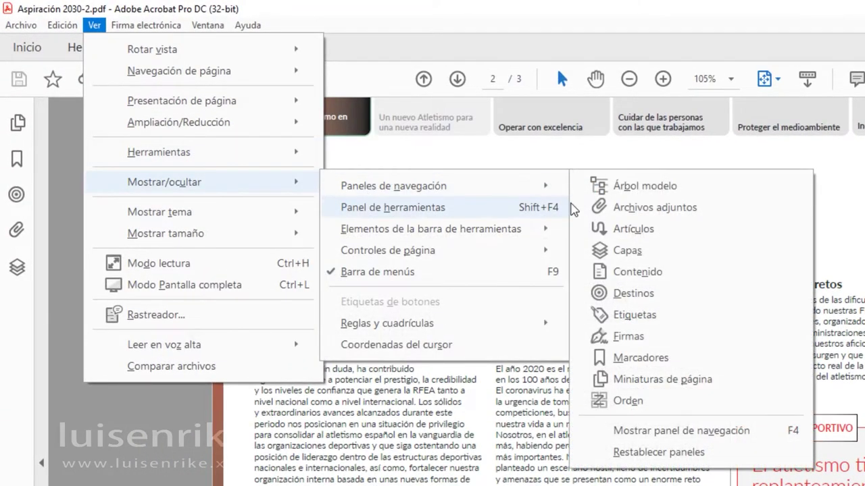
pyautogui.click(621, 251)
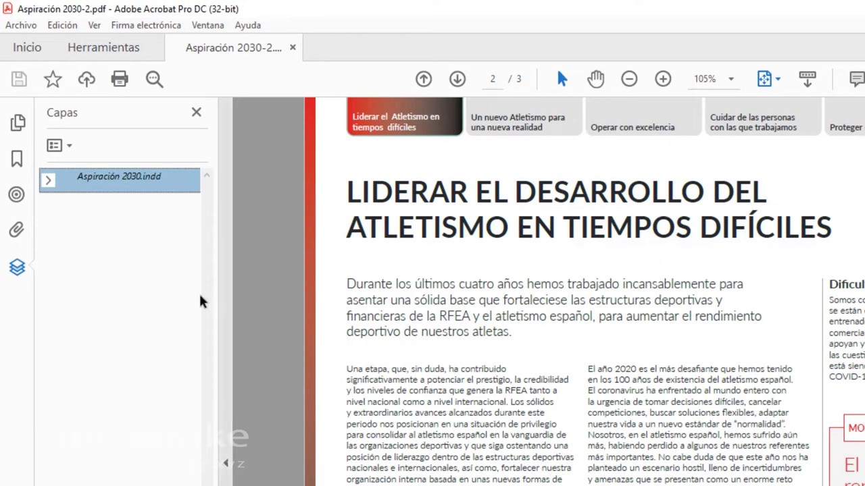
pyautogui.click(49, 181)
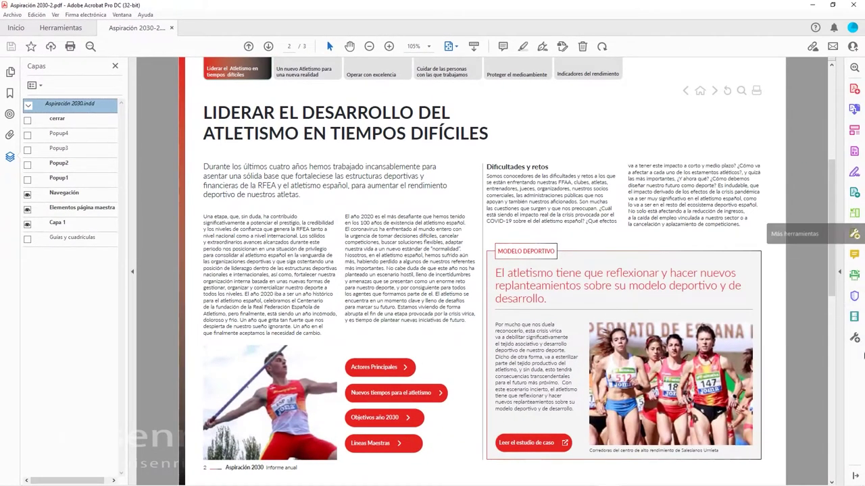
# Step: Open the Medios enriquecidos tool set for the PDF and make the cerrar layer visible
pyautogui.click(60, 28)
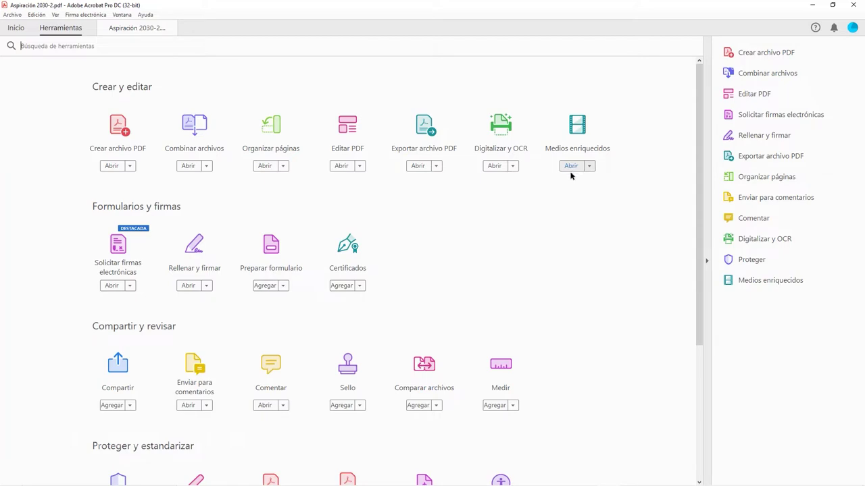
pyautogui.click(775, 282)
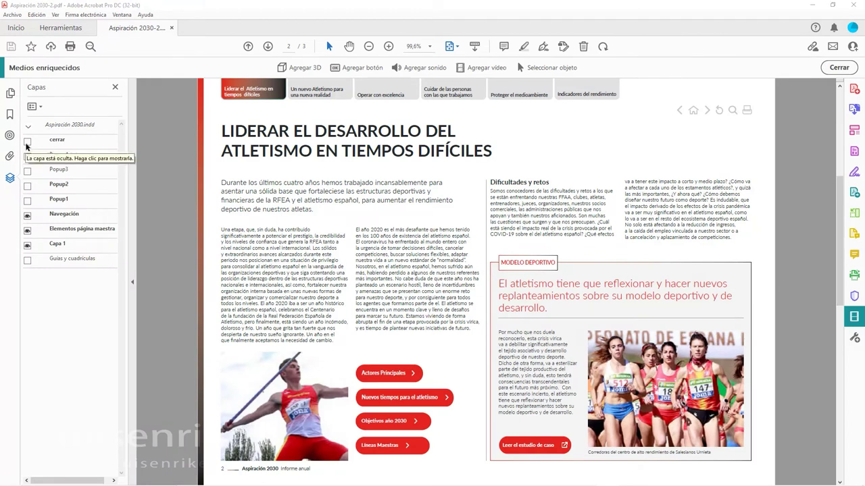
pyautogui.click(28, 141)
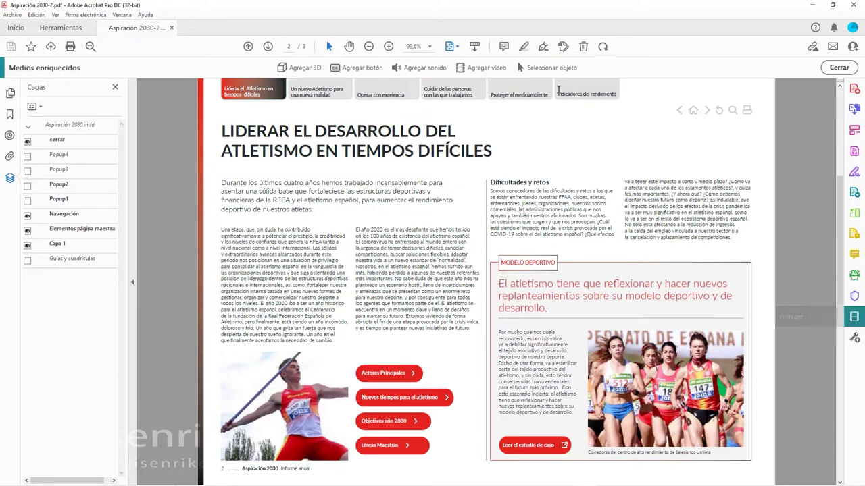
# Step: Select the Actores button as an object, open its properties at Acciones, and display the available action types
pyautogui.click(546, 70)
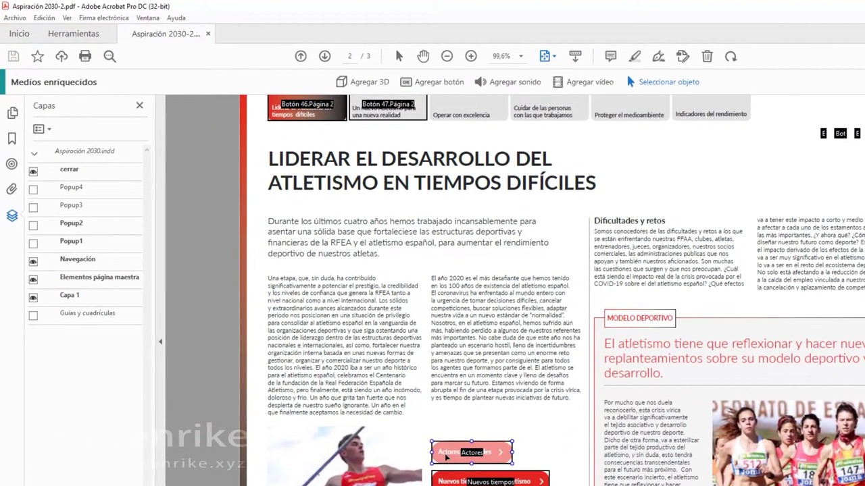
pyautogui.rightClick(367, 373)
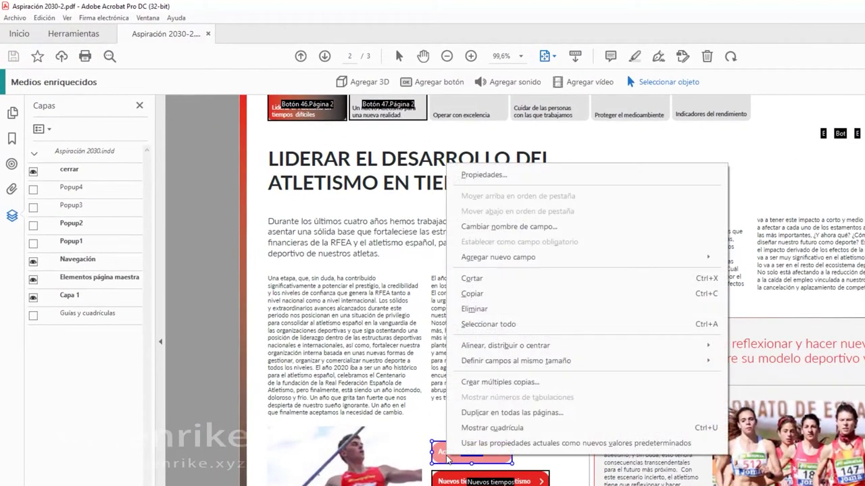
pyautogui.click(482, 179)
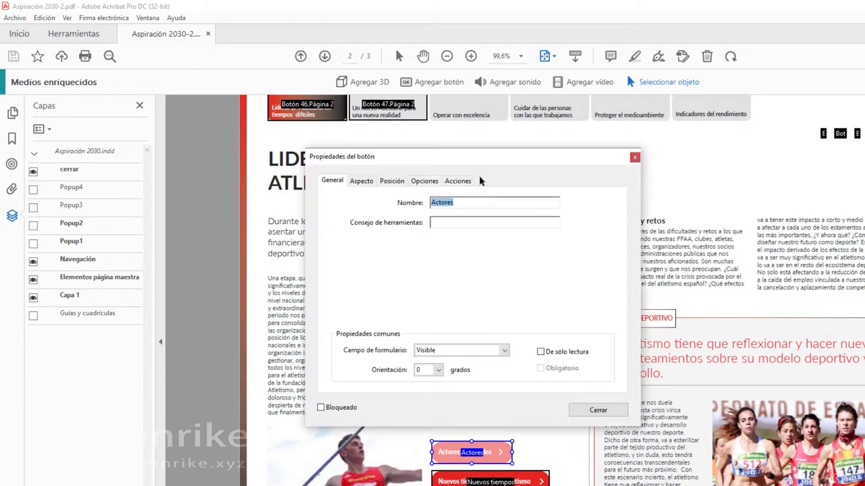
pyautogui.click(459, 182)
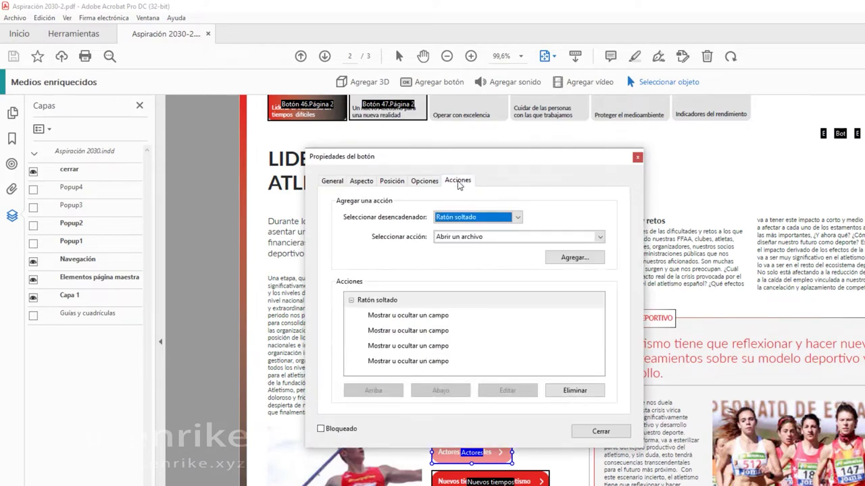
pyautogui.click(562, 238)
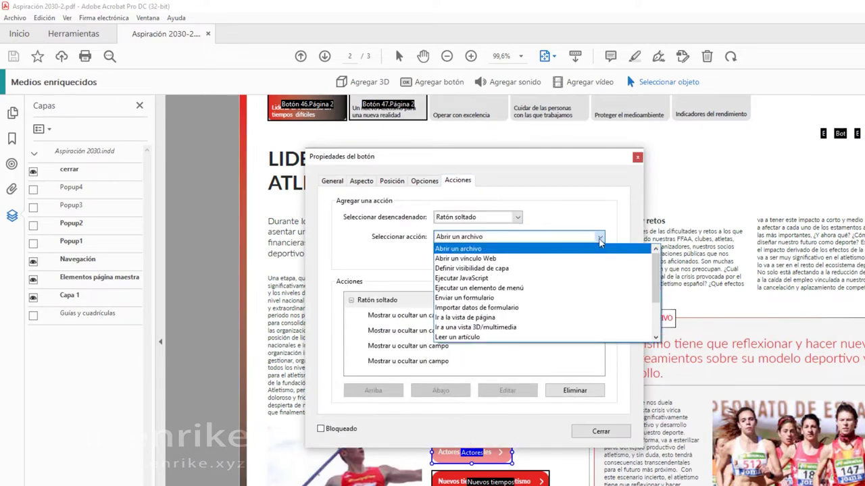